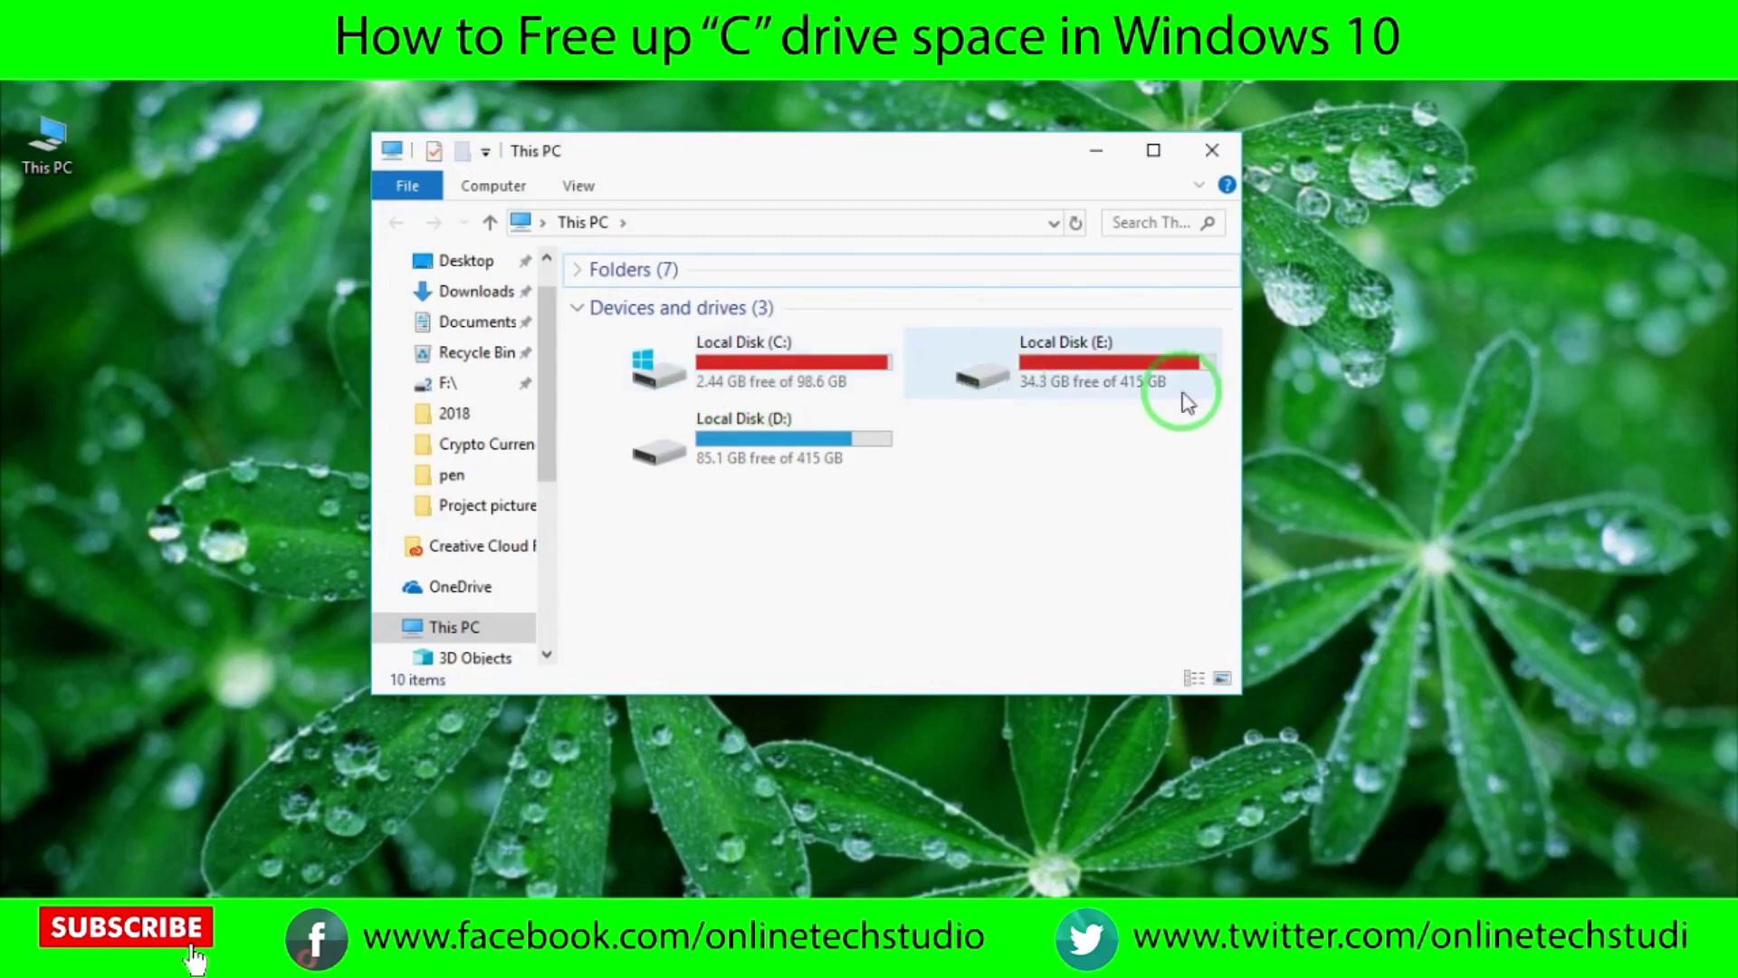
{"action": "double_click", "coordinate": [786, 382]}
{"action": "left_click", "coordinate": [619, 513]}
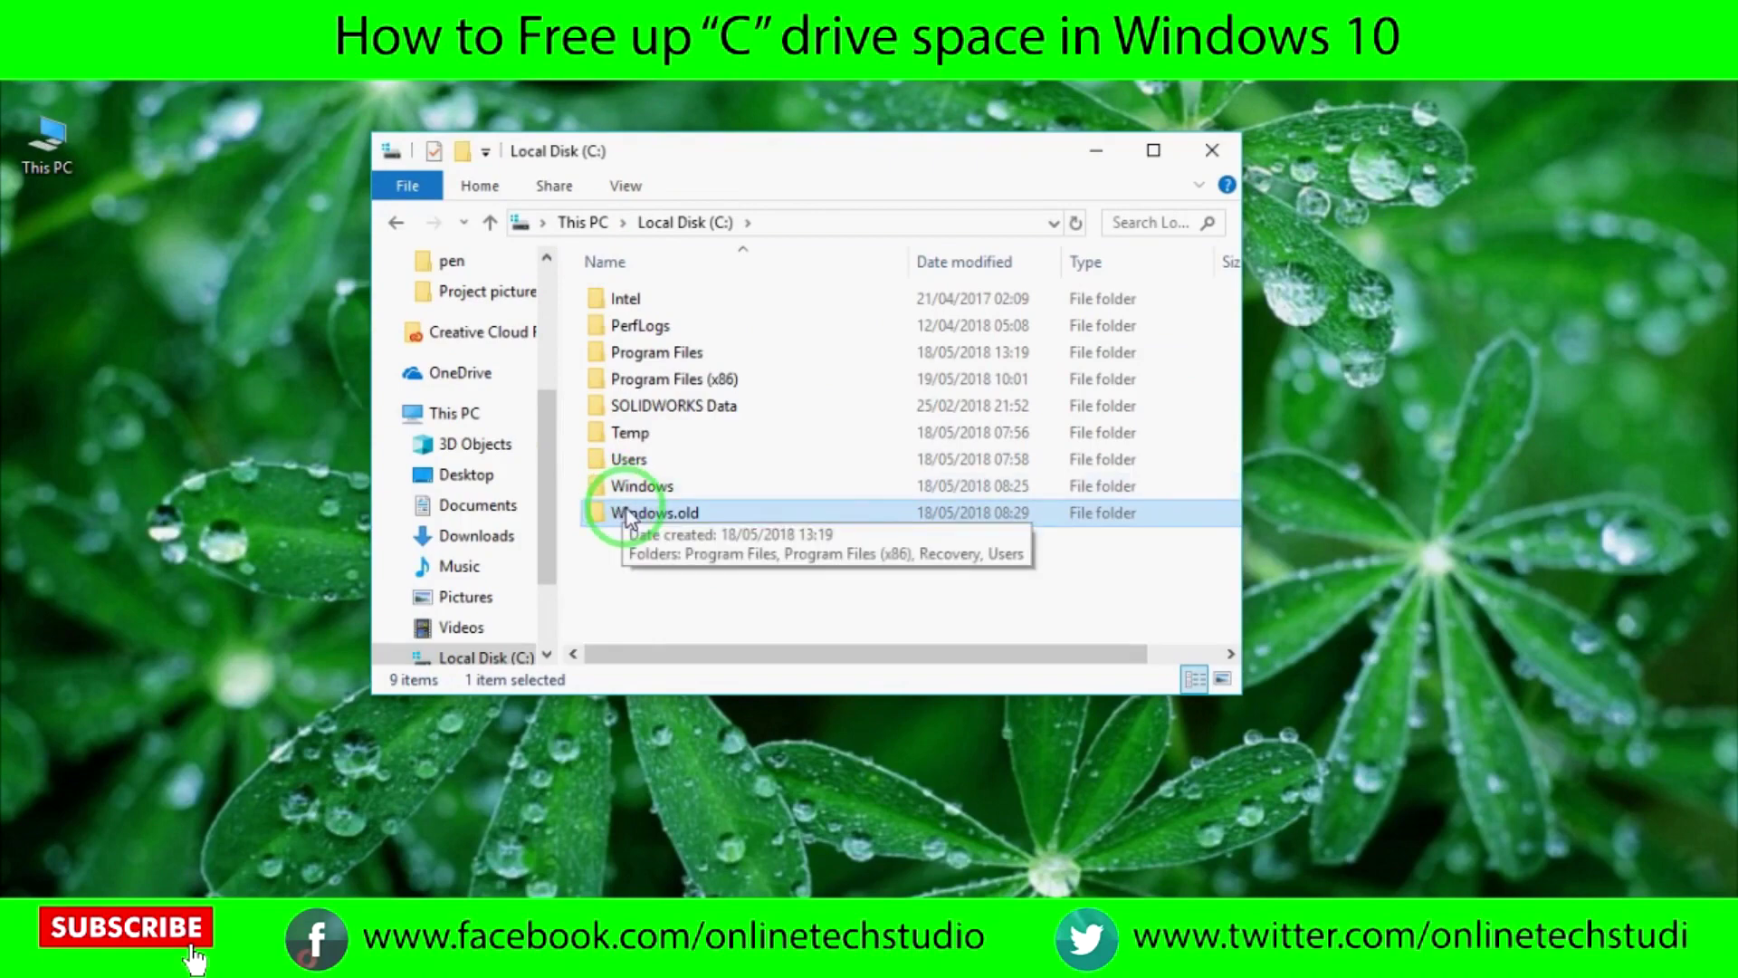
{"action": "right_click", "coordinate": [627, 519]}
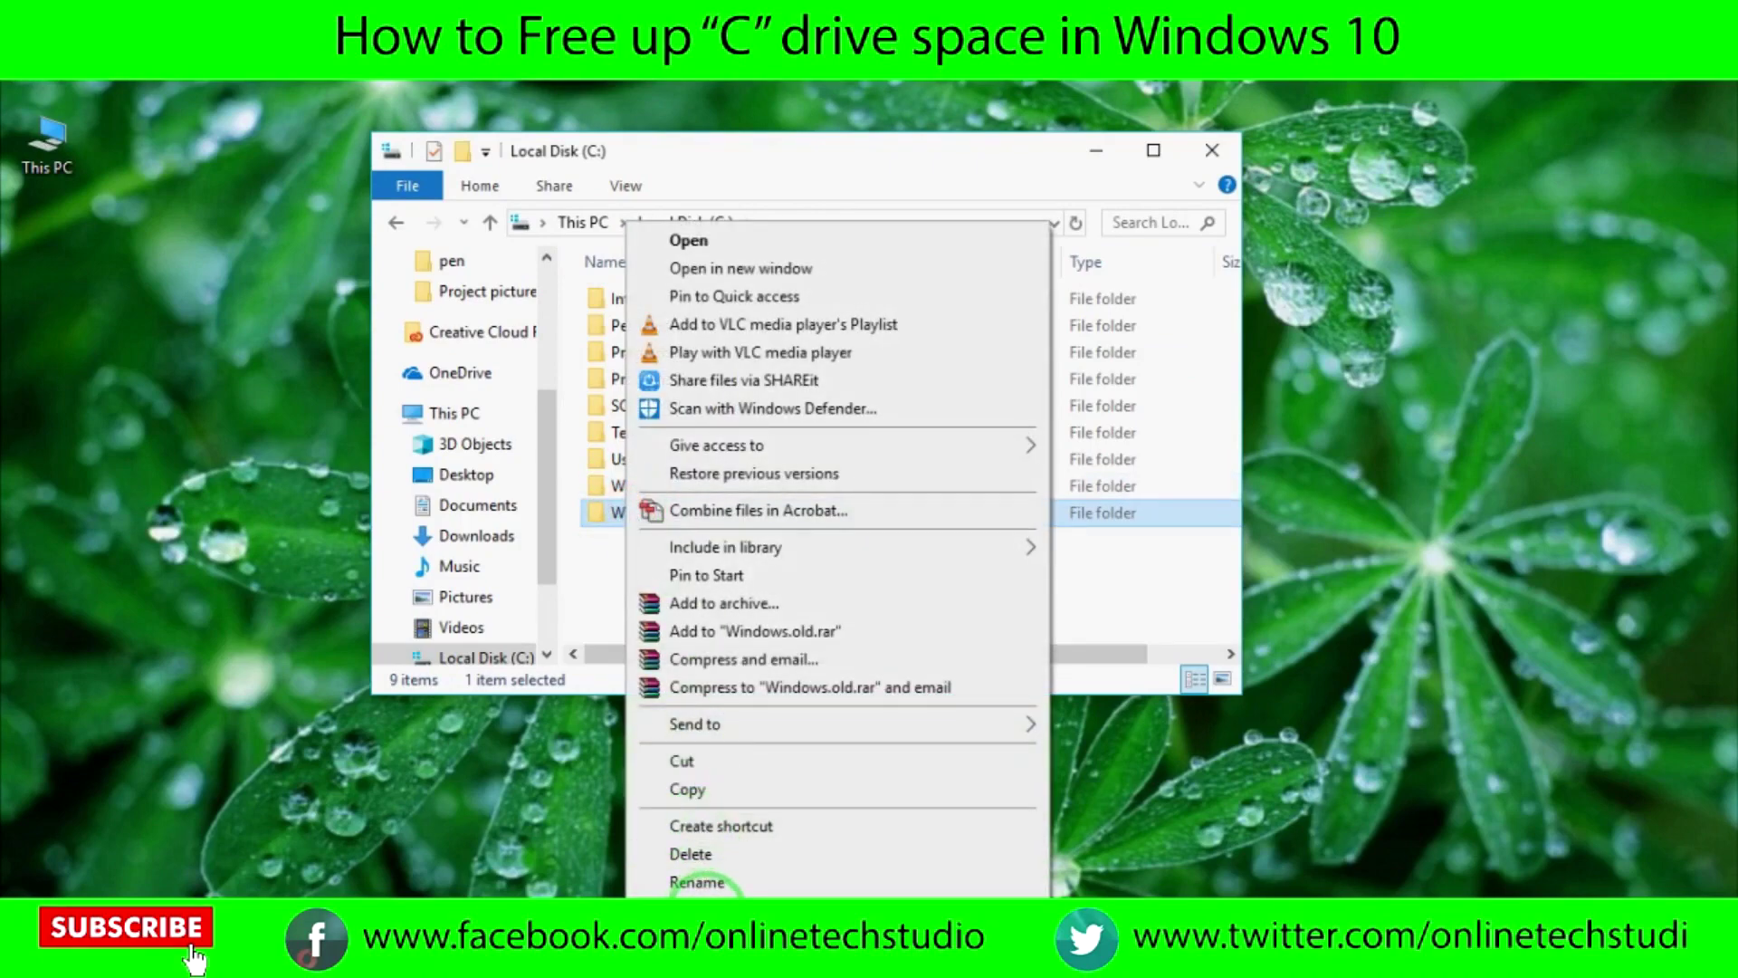
{"action": "left_click", "coordinate": [700, 893]}
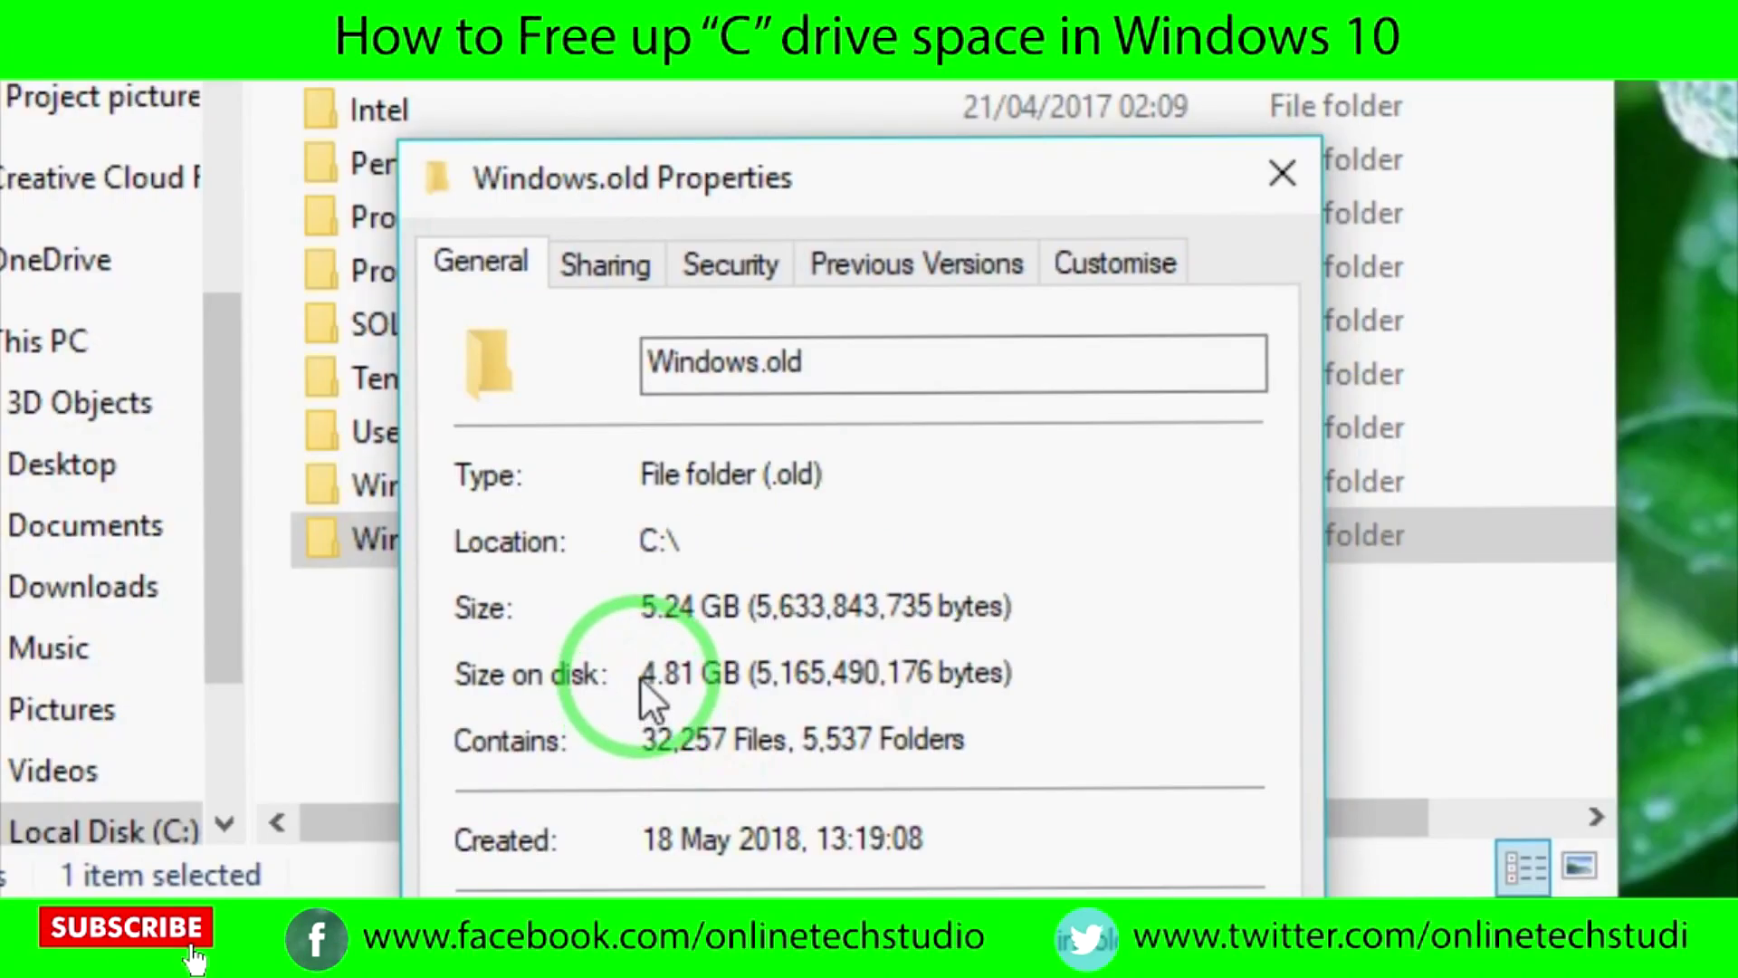
{"action": "left_click", "coordinate": [706, 673]}
{"action": "left_click", "coordinate": [779, 674]}
{"action": "left_click", "coordinate": [660, 605]}
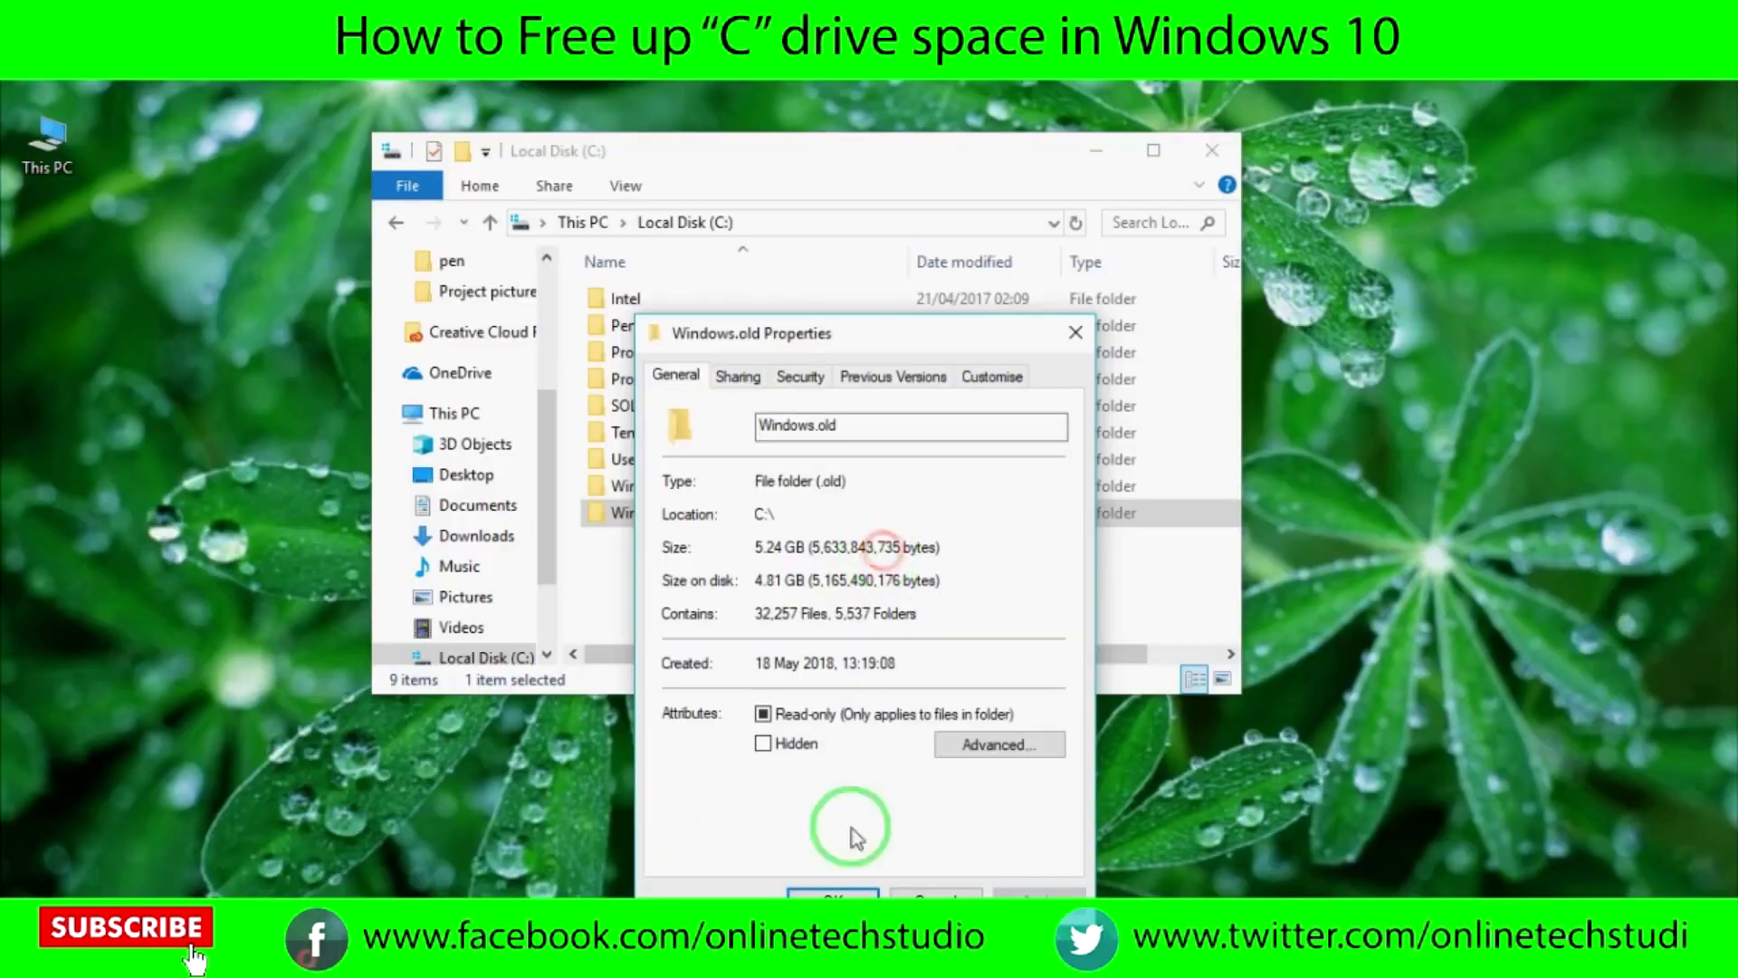
{"action": "left_click", "coordinate": [832, 890]}
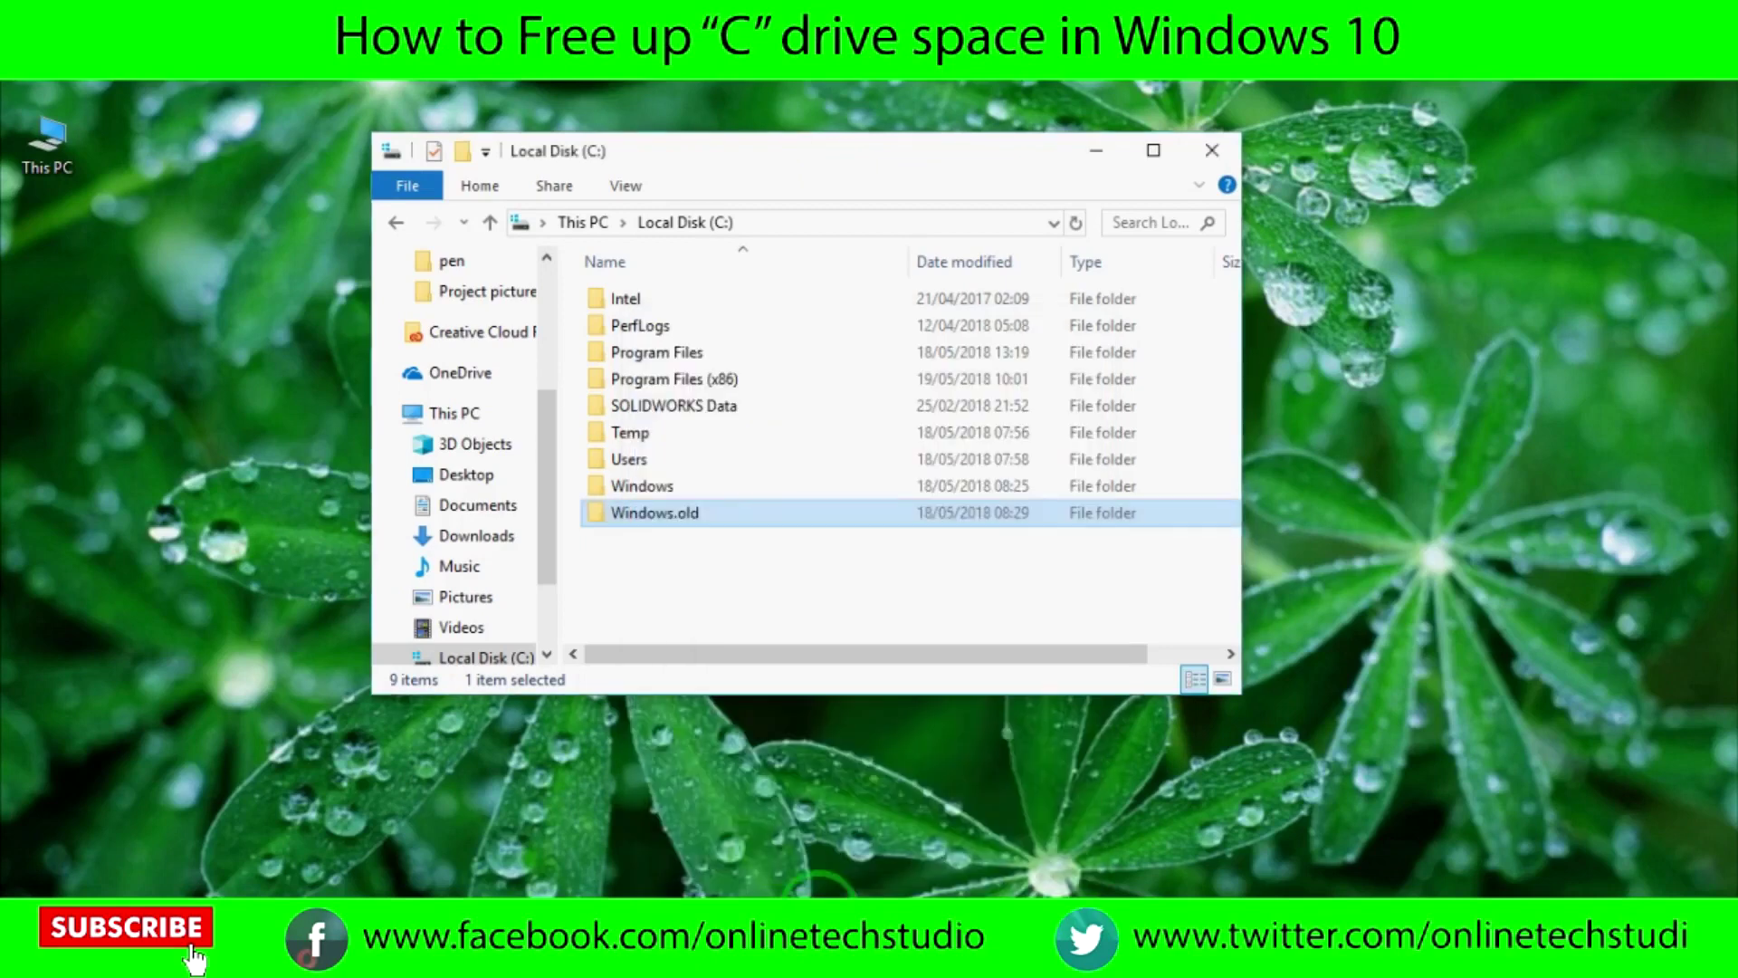
{"action": "left_click", "coordinate": [701, 632]}
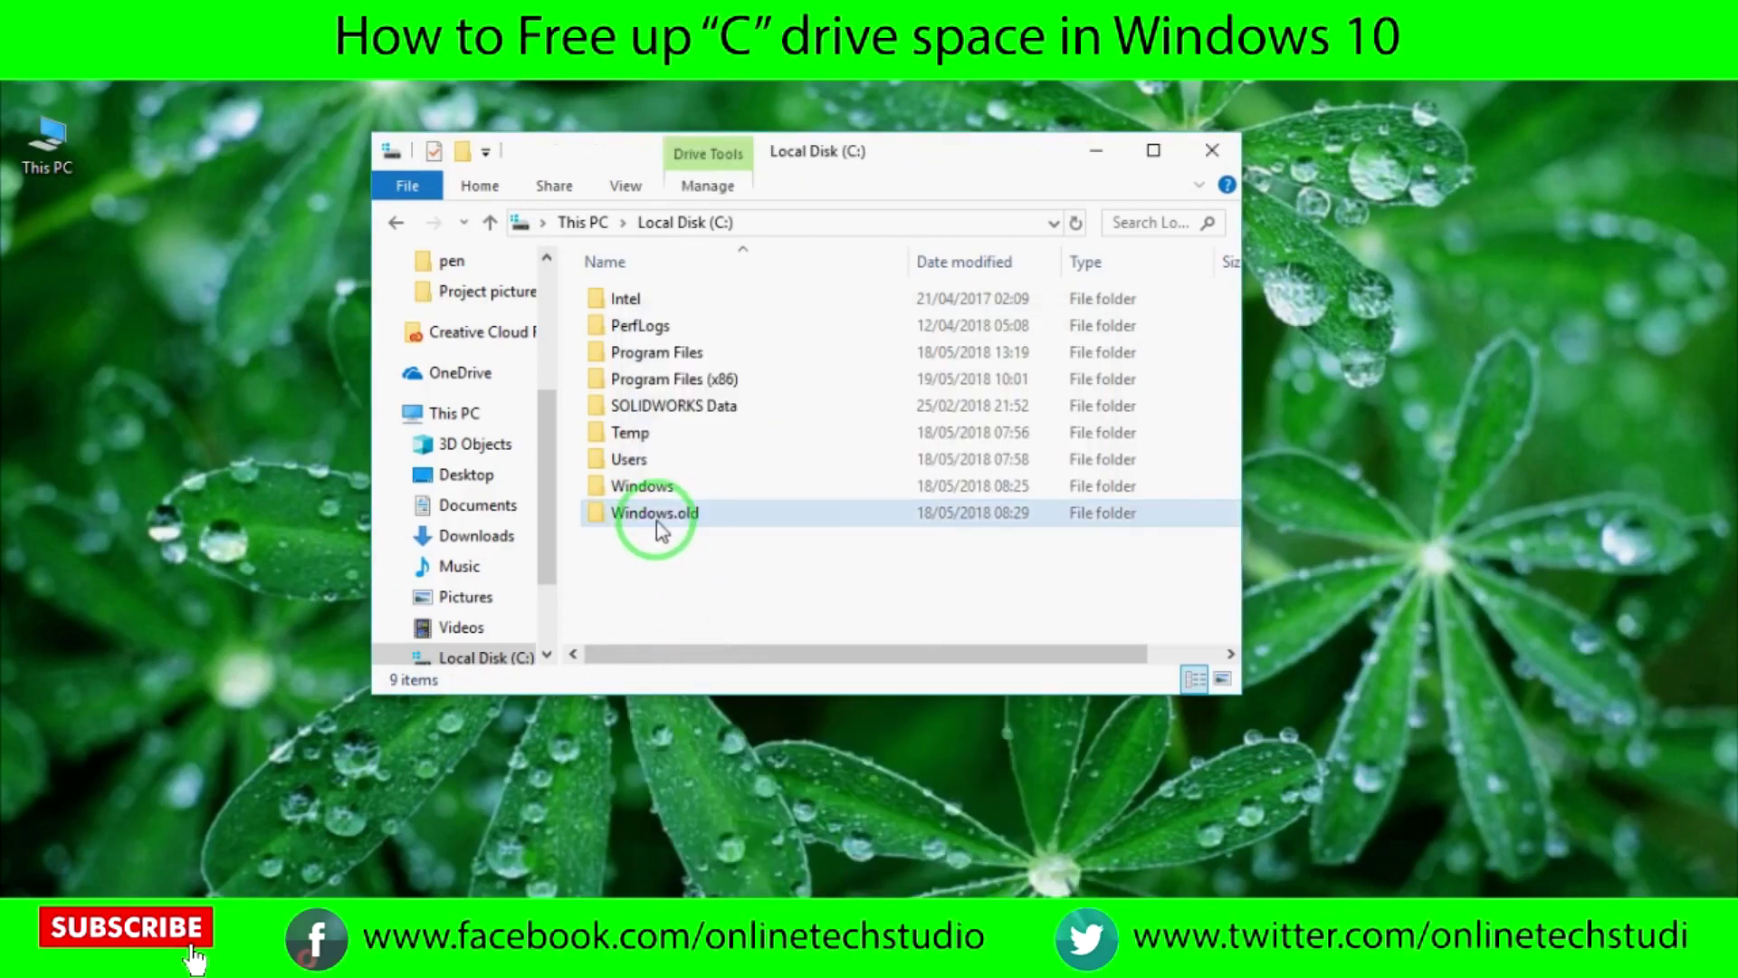
Step: From This PC, open Local Disk (C:) properties (2.44 GB free of 98.6 GB) and launch Disk Clean-up
{"action": "left_click", "coordinate": [396, 222]}
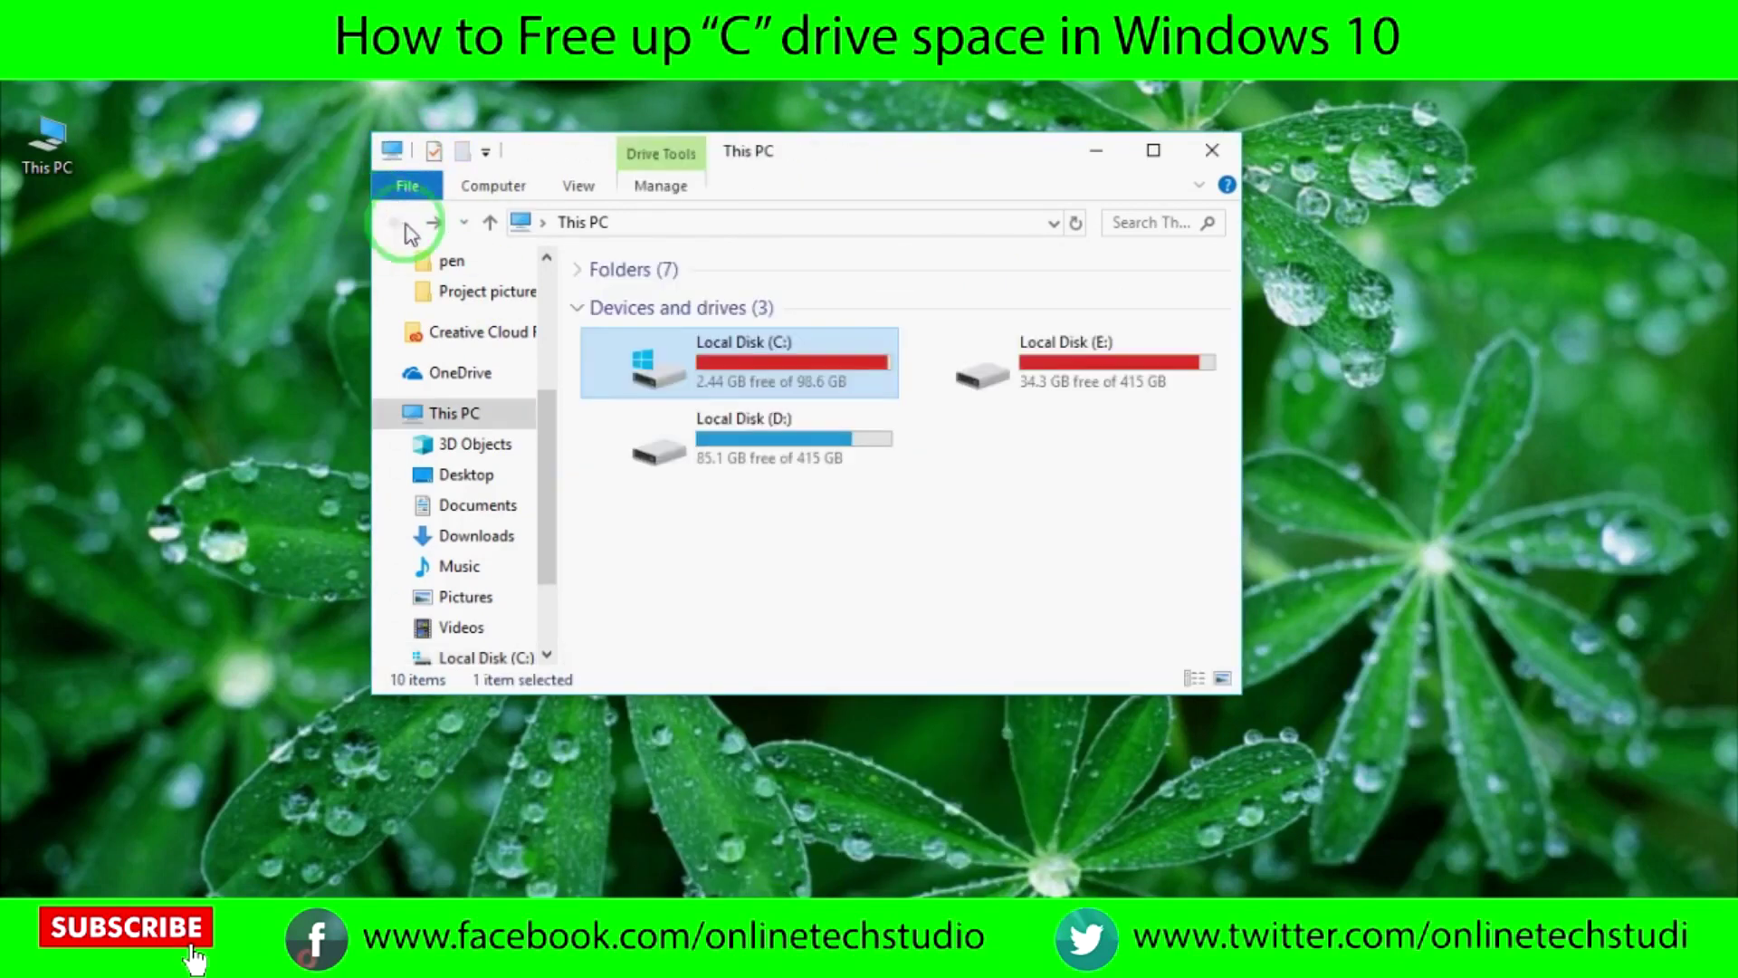
{"action": "right_click", "coordinate": [707, 356]}
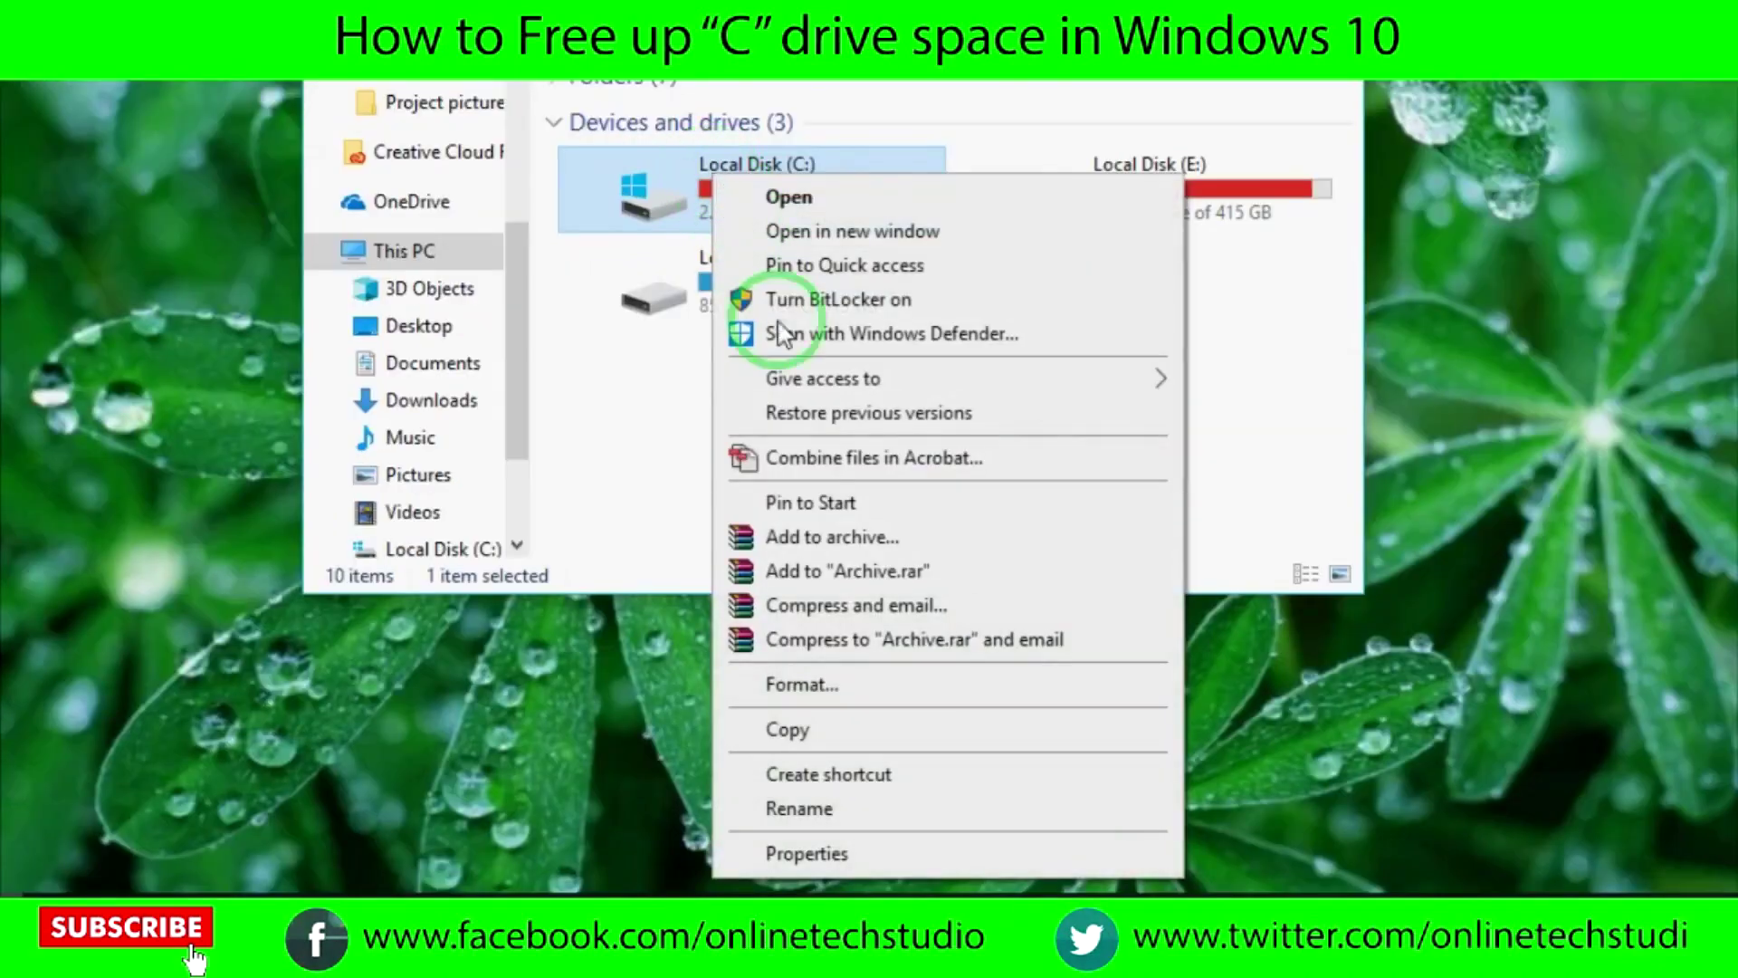
{"action": "left_click", "coordinate": [783, 851]}
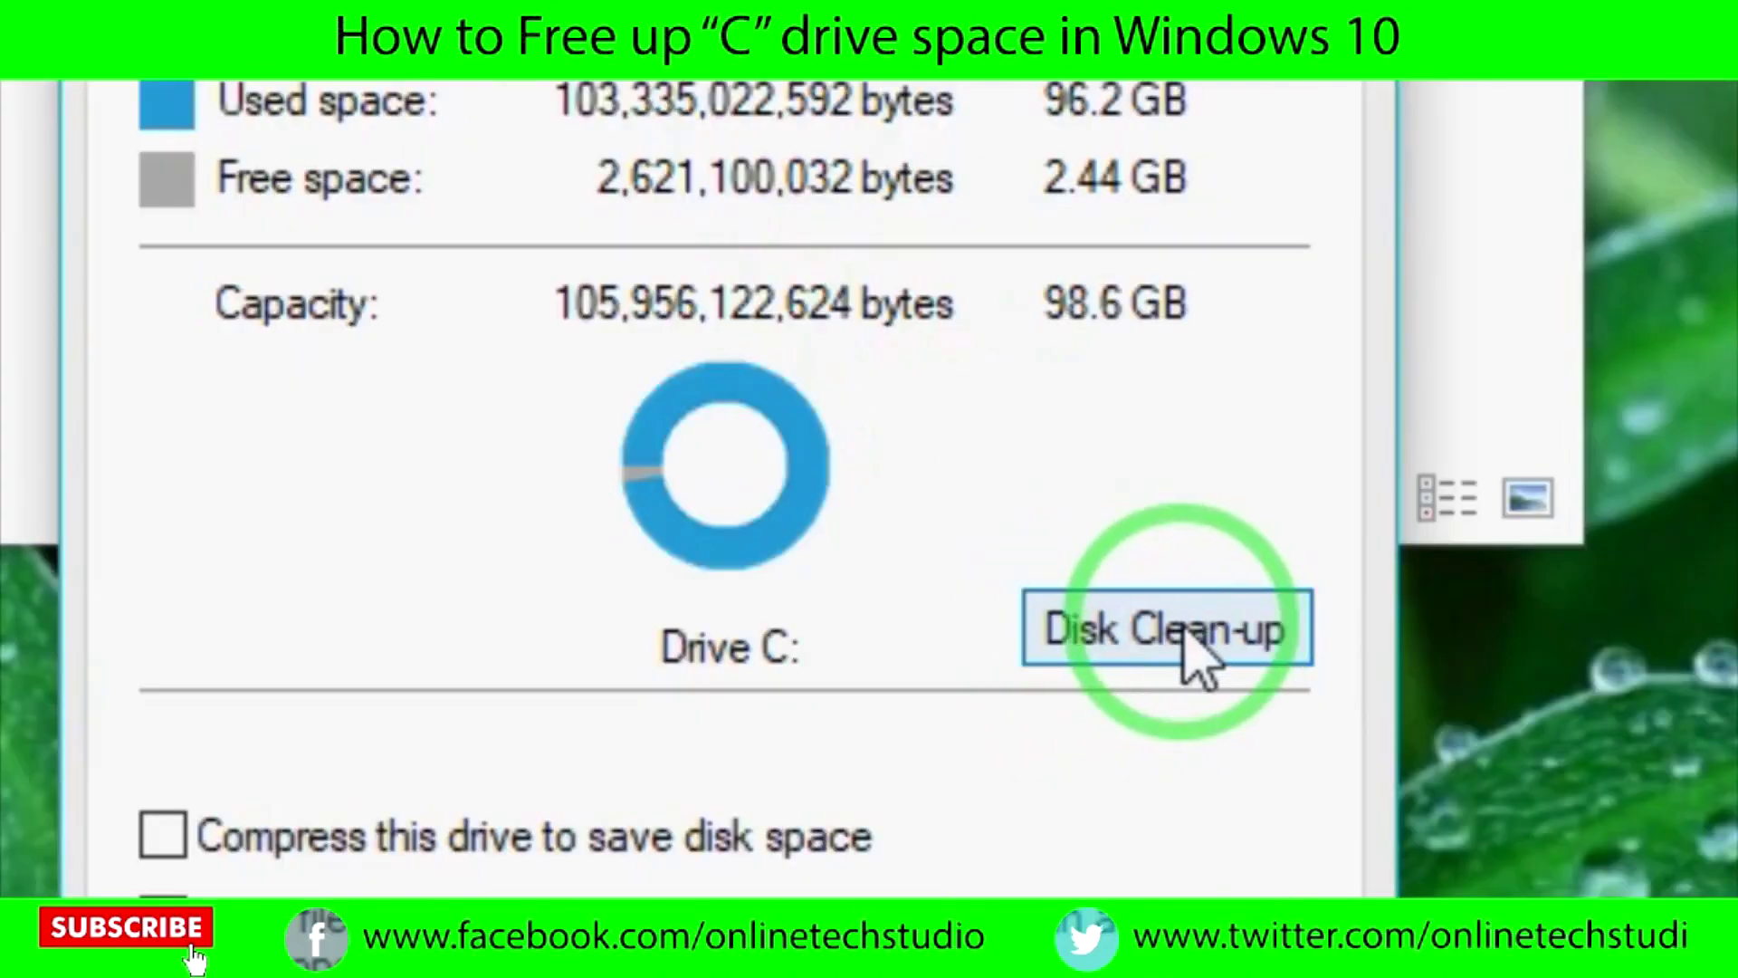
{"action": "left_click", "coordinate": [1195, 649]}
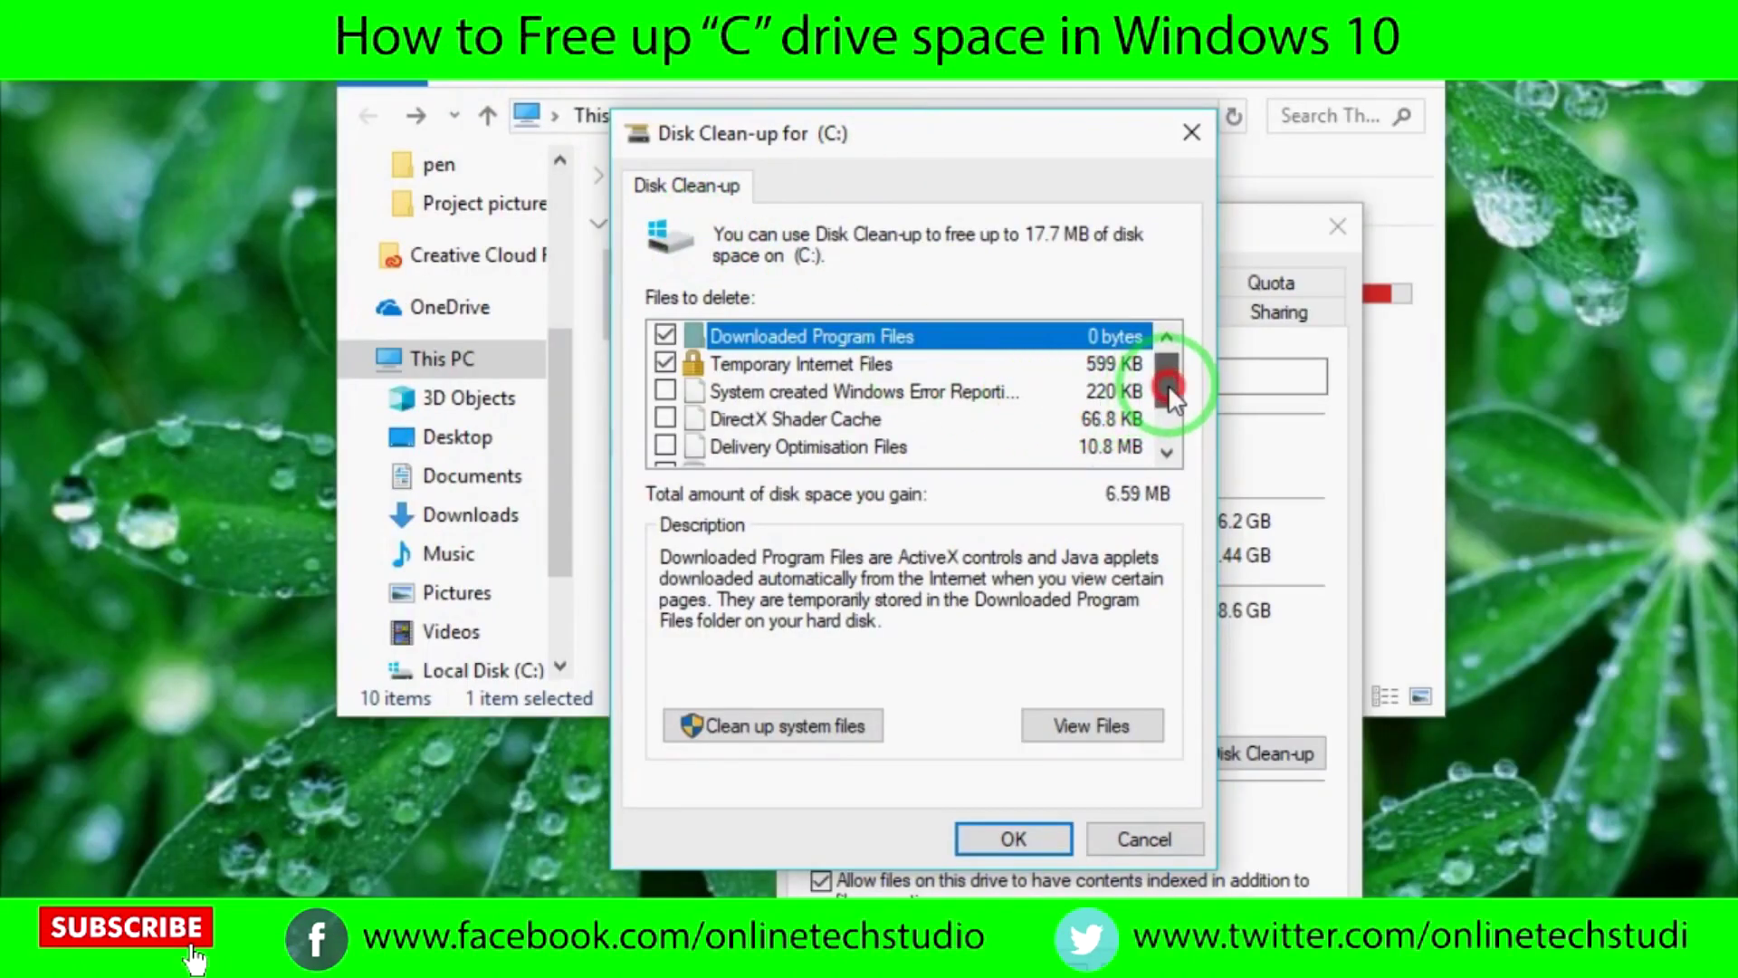
{"action": "left_click_drag", "start_coordinate": [1168, 385], "coordinate": [1168, 401]}
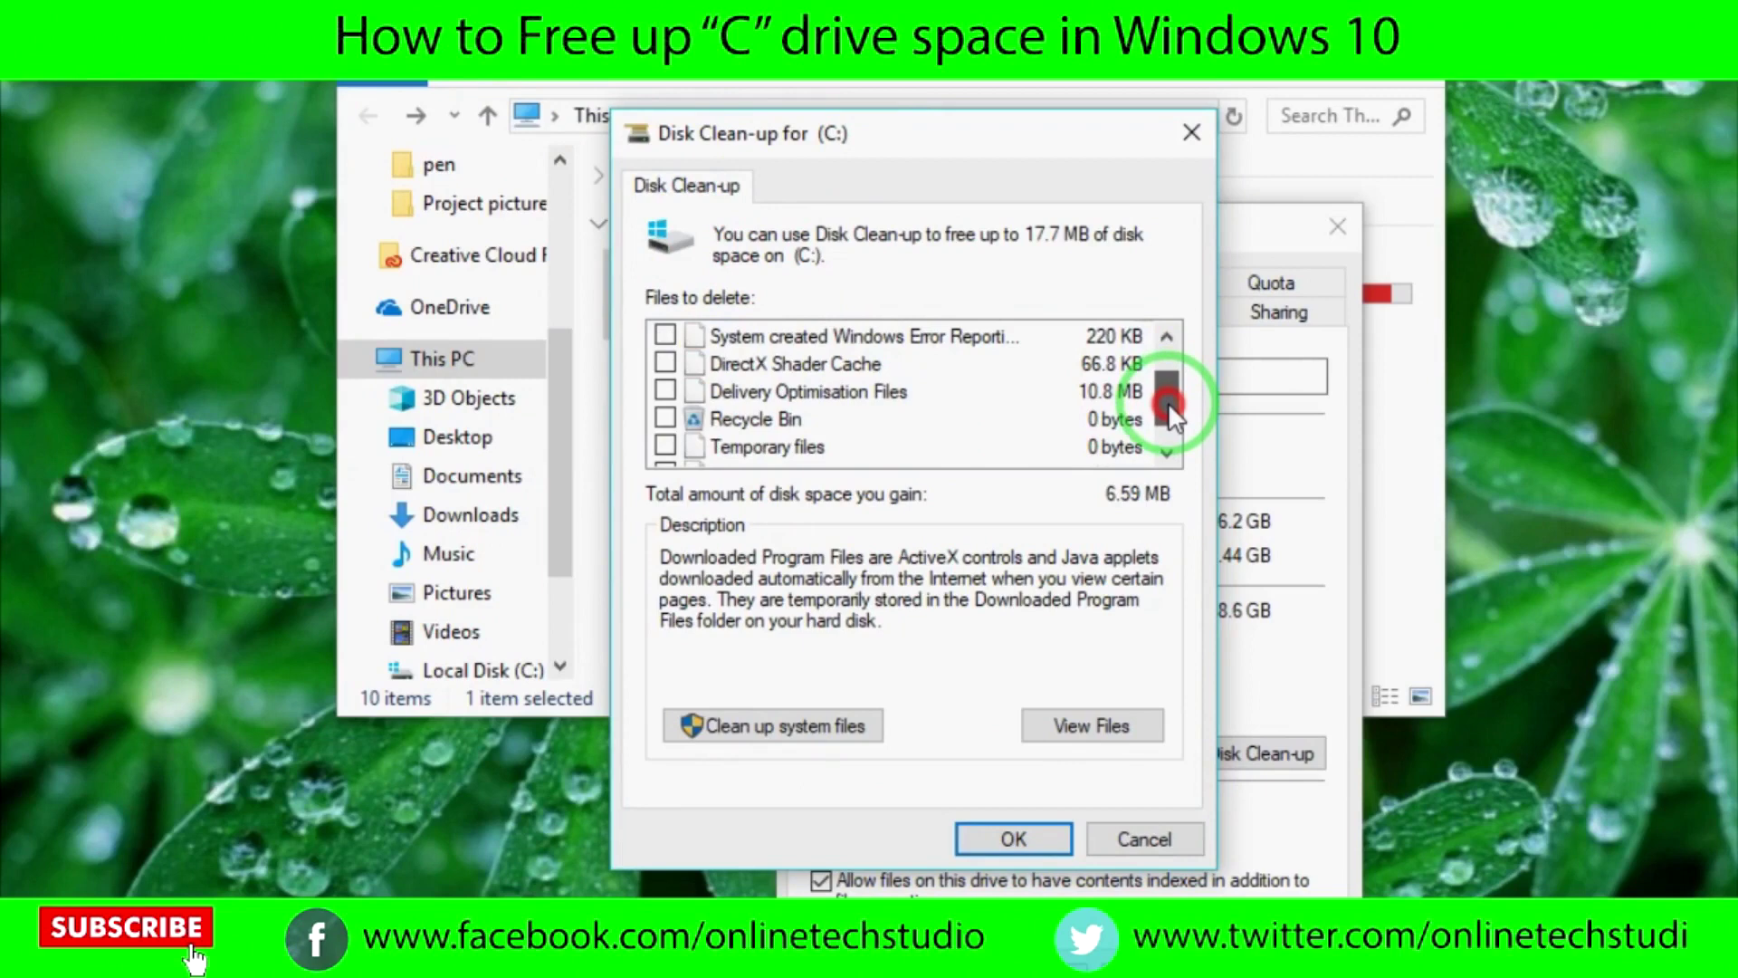
{"action": "mouse_move", "coordinate": [1168, 402]}
{"action": "left_mouse_down"}
{"action": "mouse_move", "coordinate": [1168, 430]}
{"action": "mouse_move", "coordinate": [1178, 387]}
{"action": "mouse_move", "coordinate": [1178, 442]}
{"action": "left_mouse_up"}
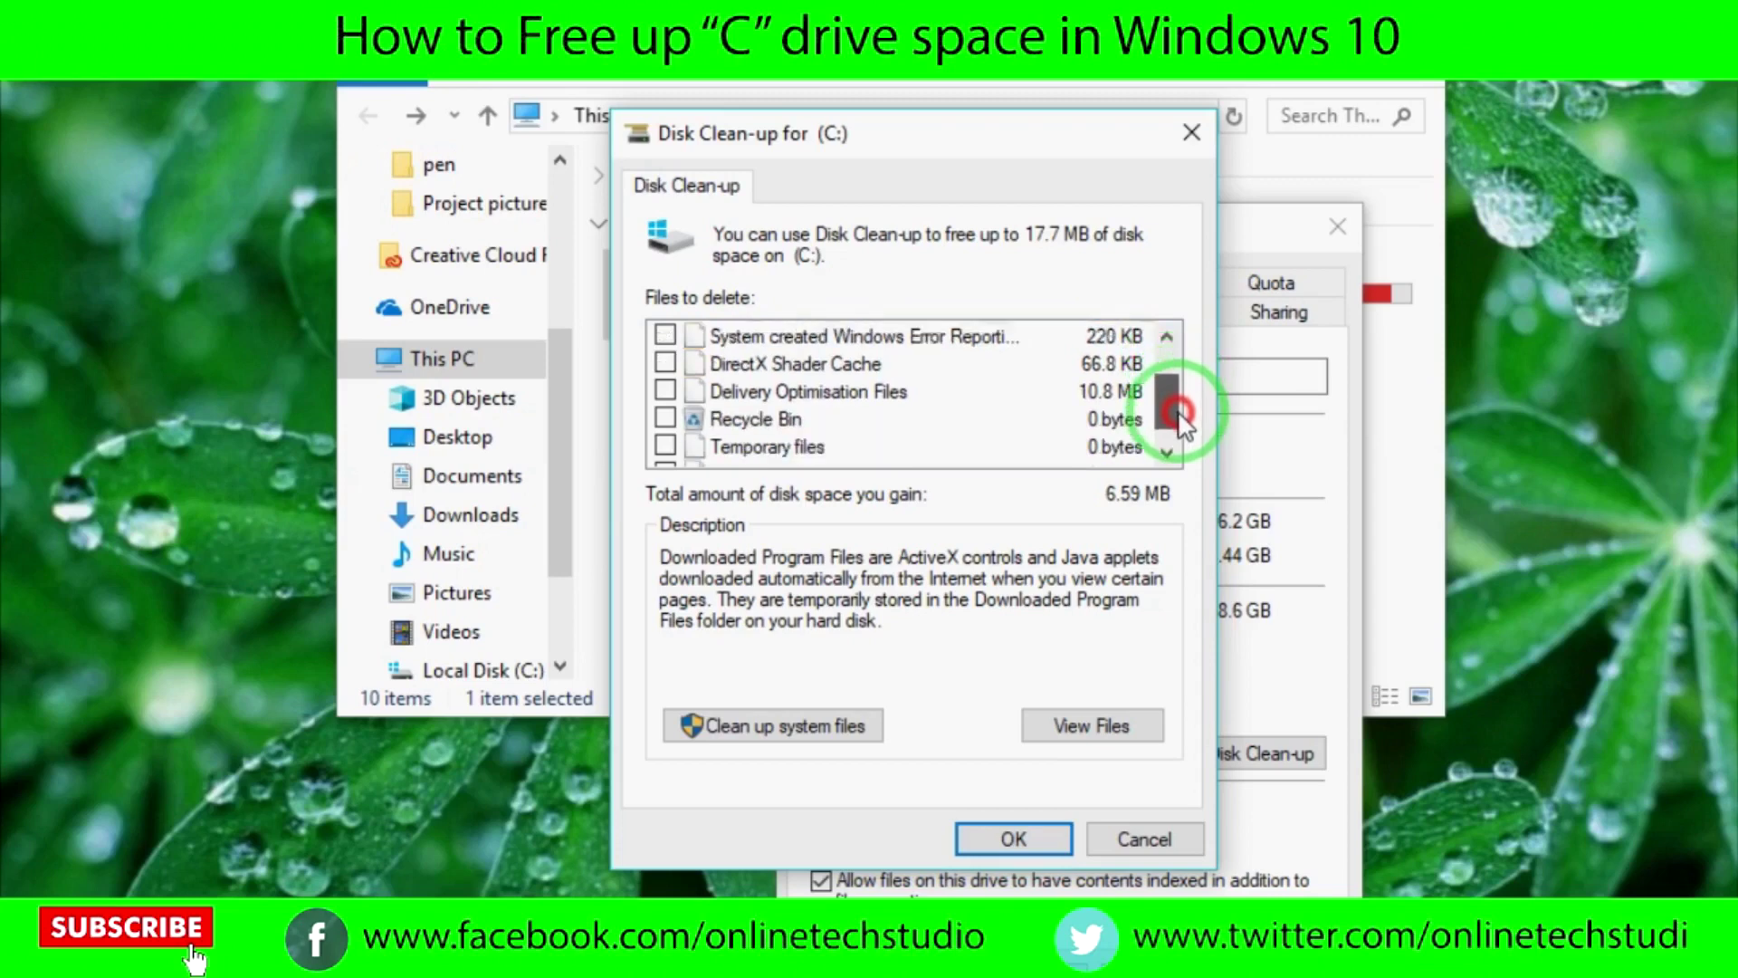
Step: Rescan C: with system files included (up to 21.5 GB) and mark Windows upgrade log files
{"action": "left_click", "coordinate": [781, 728]}
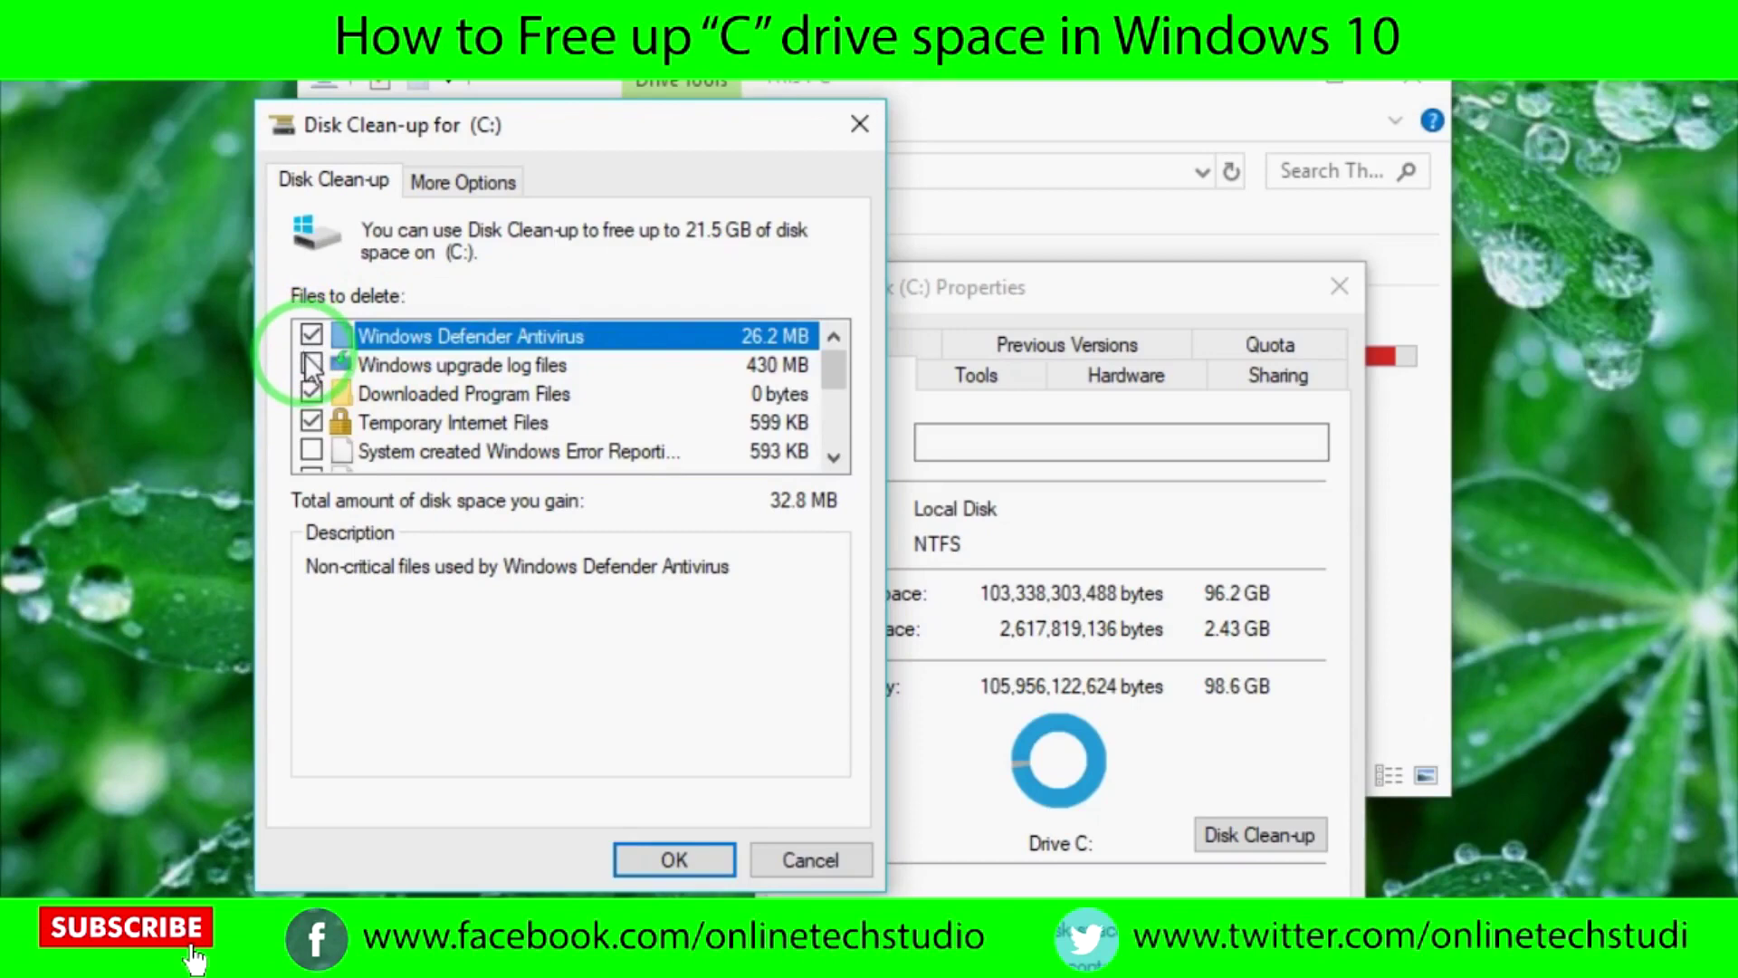
{"action": "left_click", "coordinate": [311, 364]}
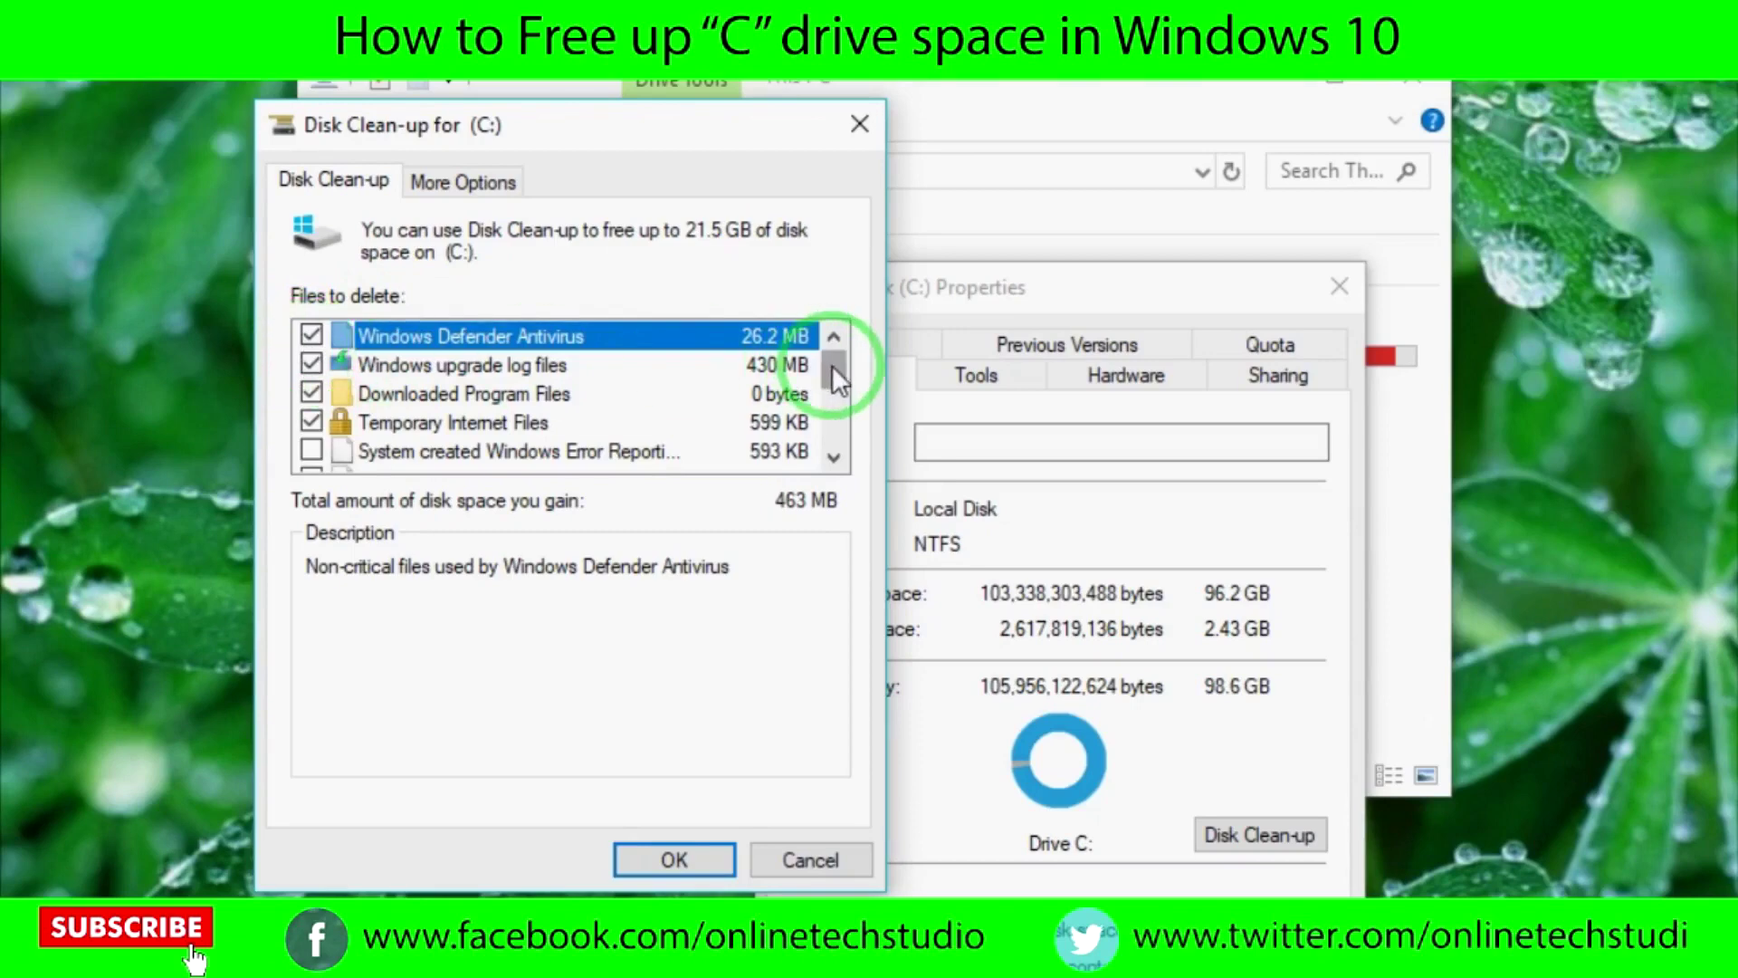
{"action": "left_click_drag", "start_coordinate": [833, 365], "coordinate": [833, 386]}
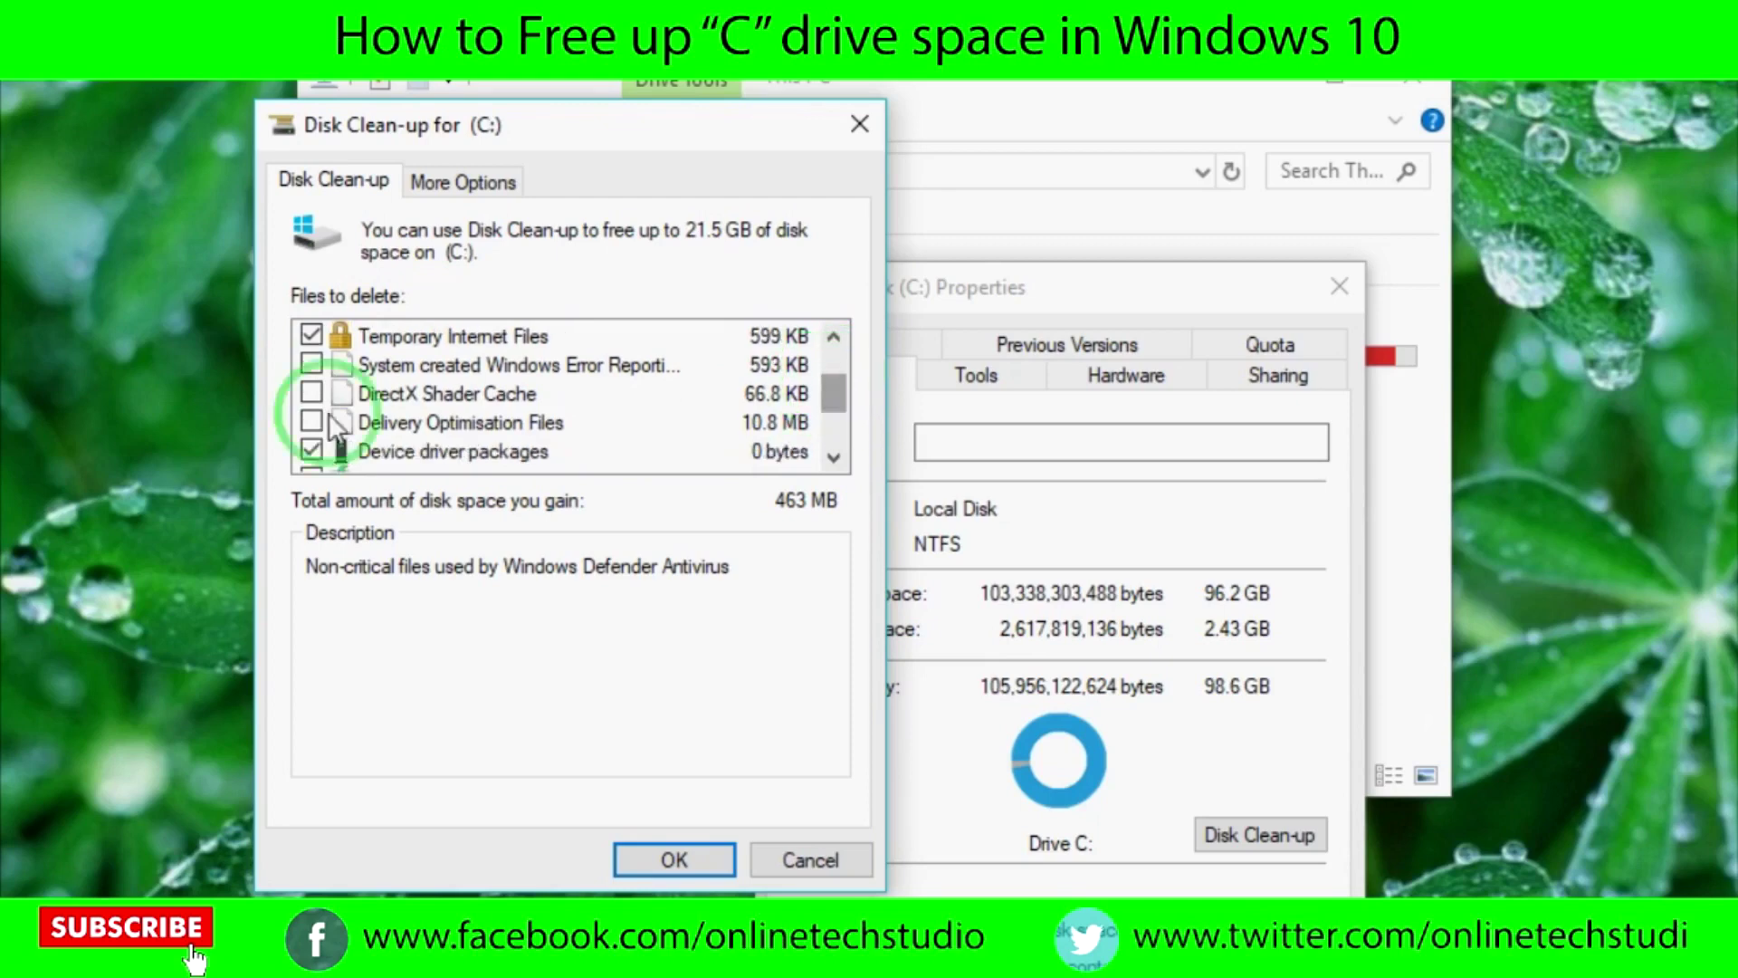
Step: Mark error reporting files, Delivery Optimisation Files and previous Windows installations for deletion
{"action": "left_click", "coordinate": [335, 367]}
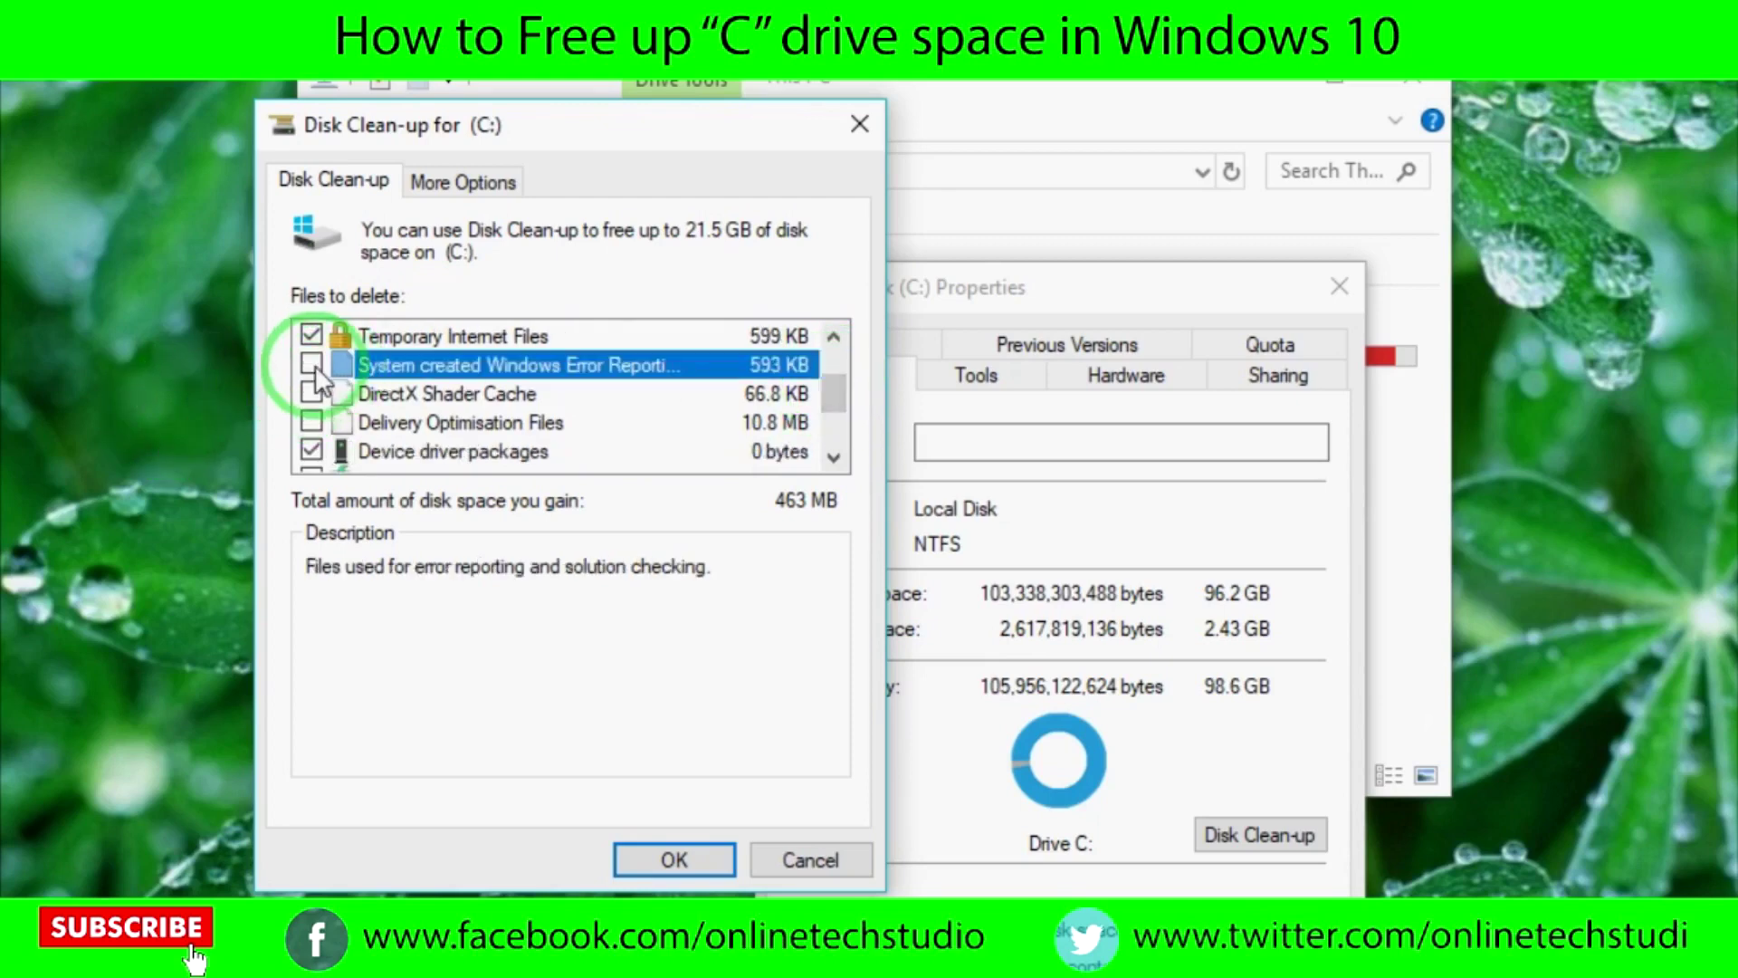
{"action": "left_click", "coordinate": [312, 365]}
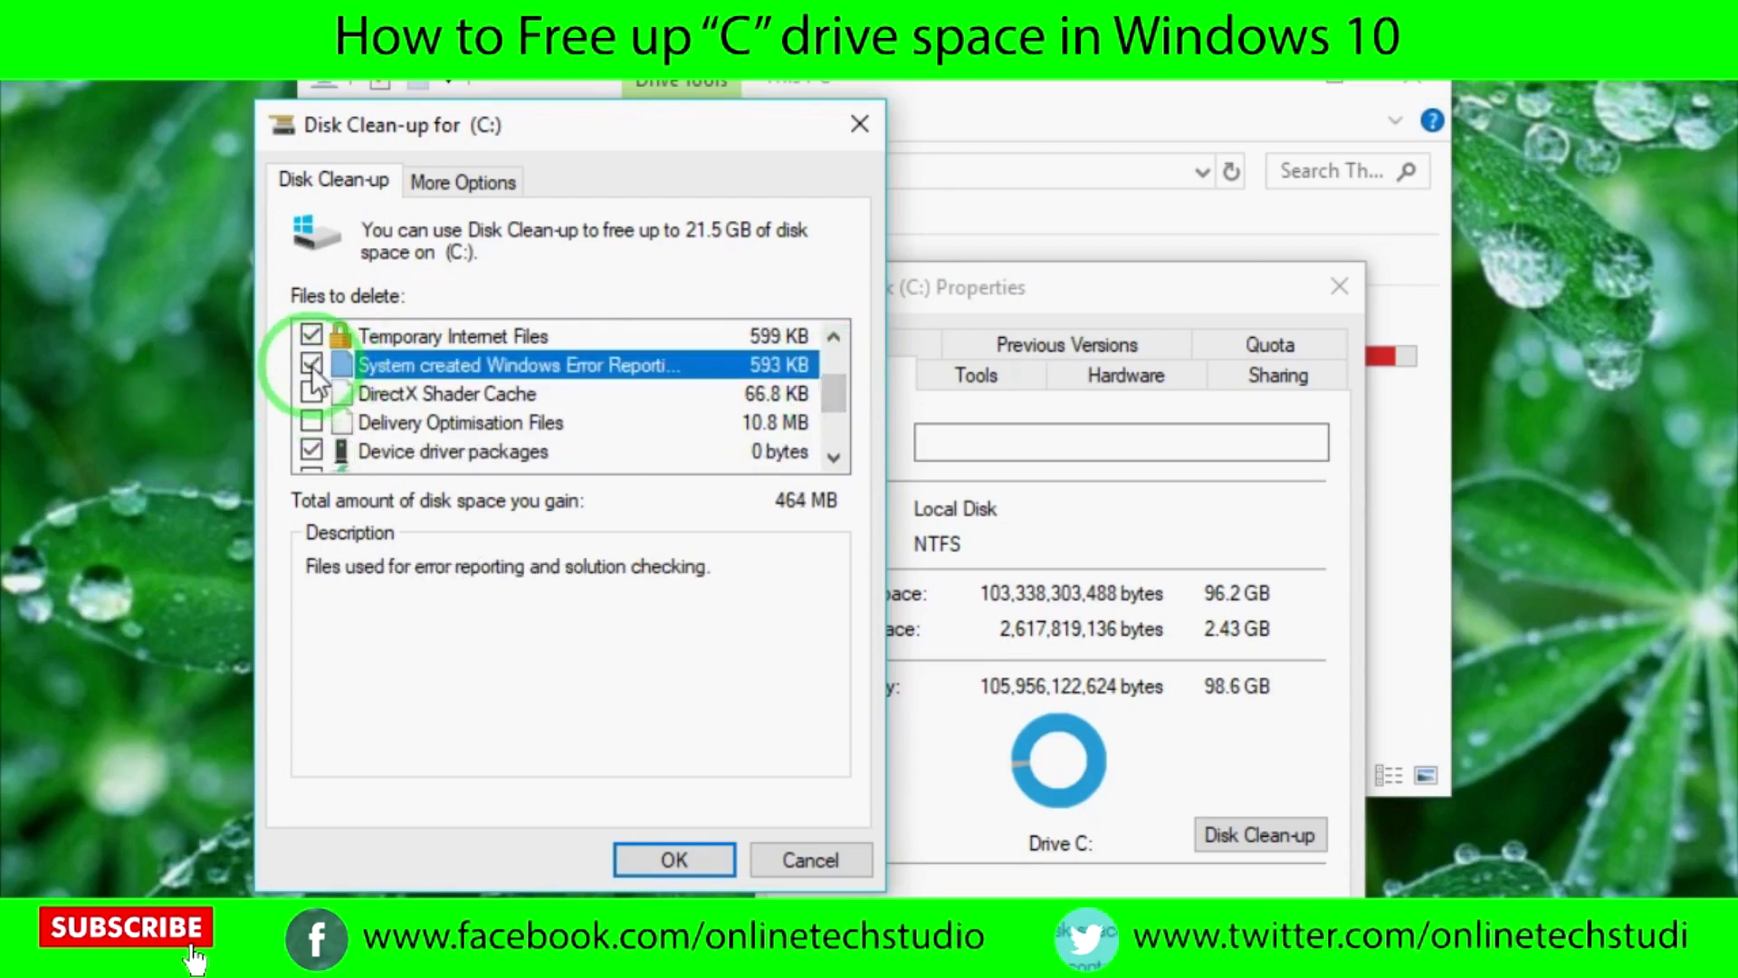
{"action": "left_click", "coordinate": [312, 422]}
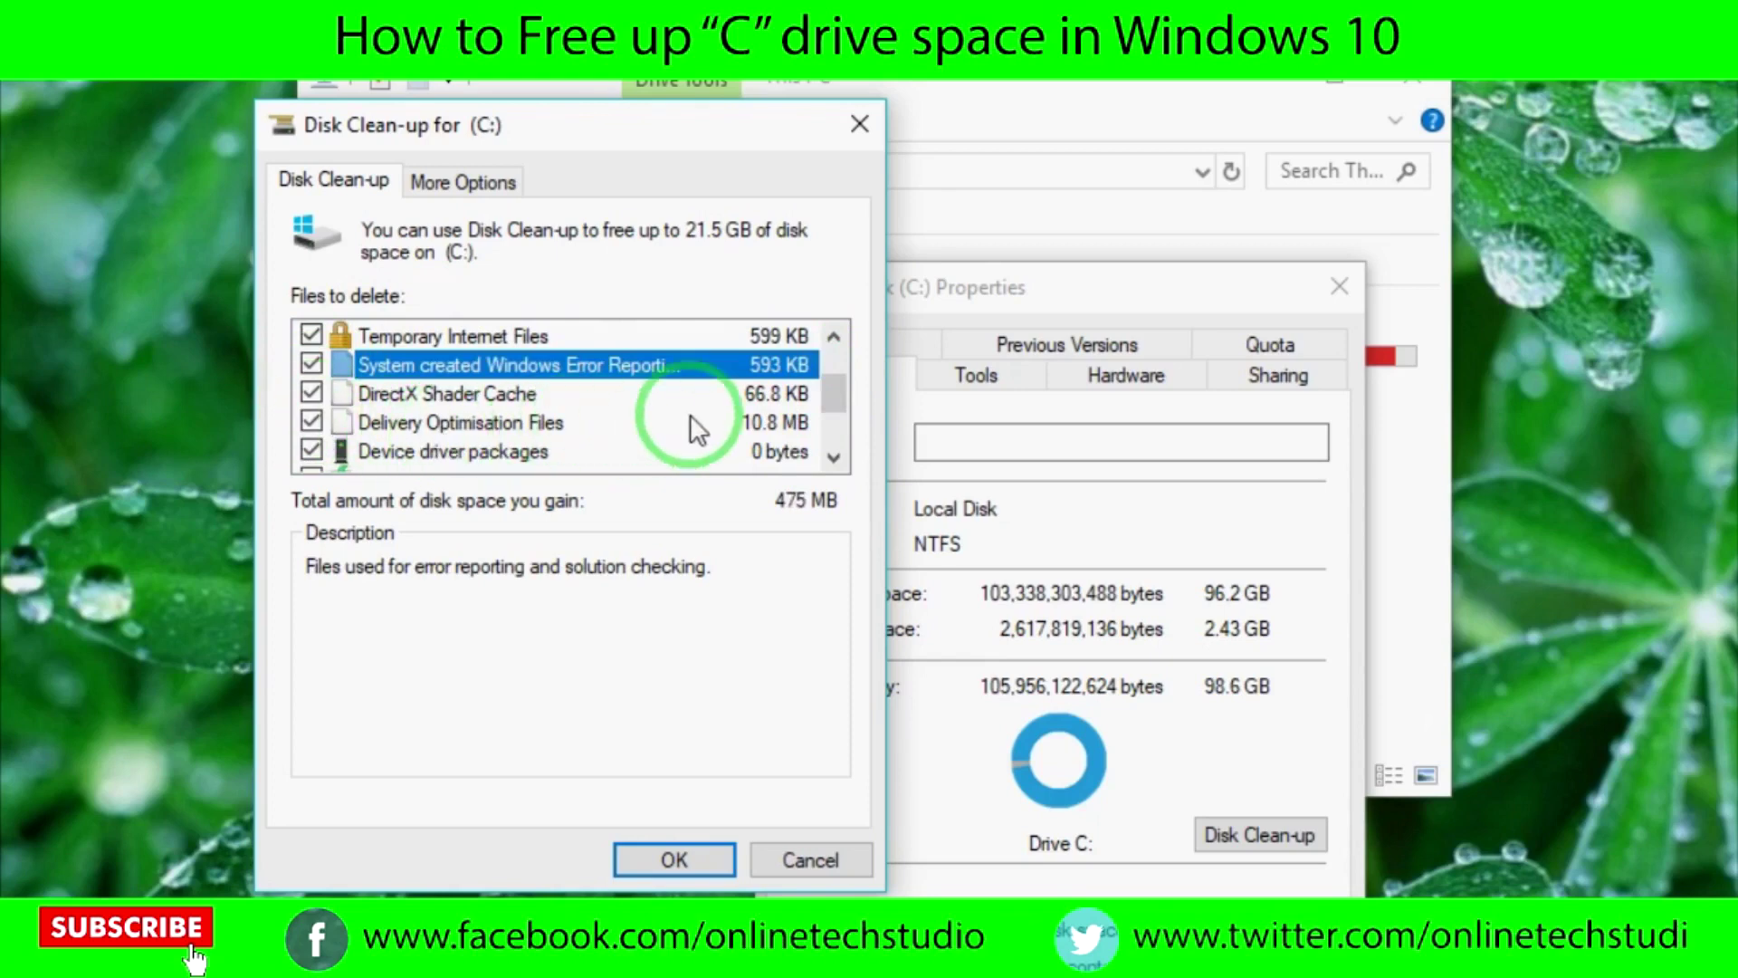
{"action": "left_click_drag", "start_coordinate": [824, 389], "coordinate": [824, 405]}
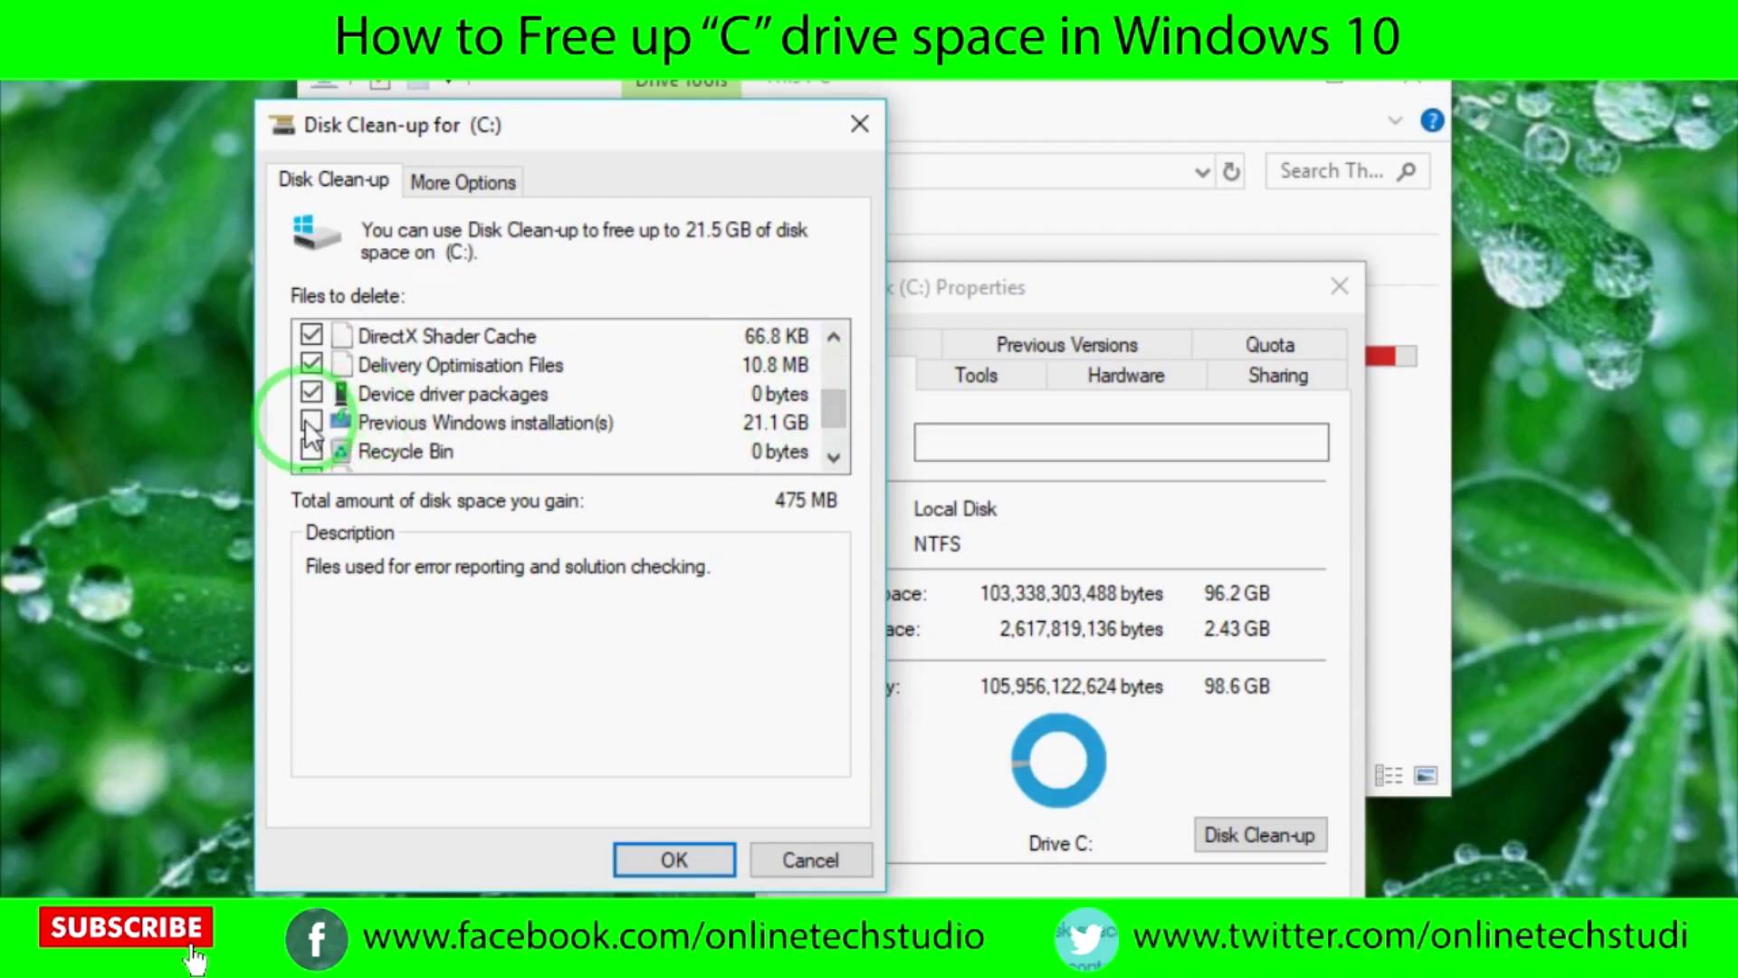
{"action": "left_click", "coordinate": [312, 423]}
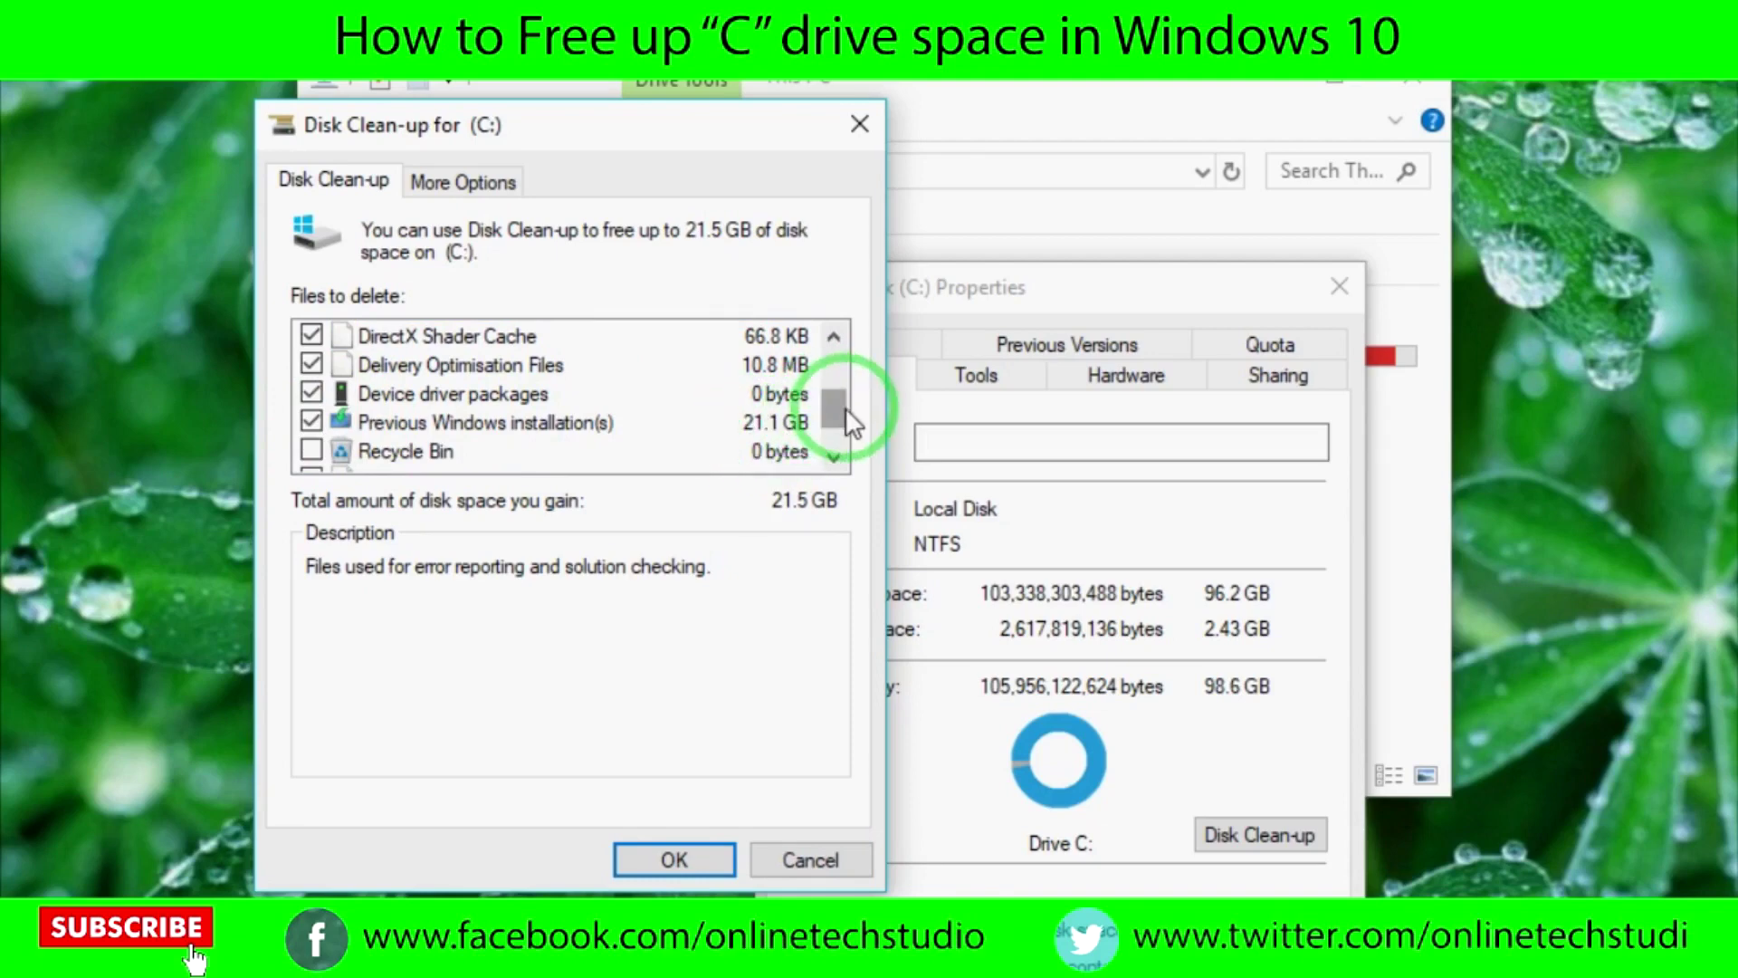
{"action": "left_click_drag", "start_coordinate": [842, 407], "coordinate": [841, 420]}
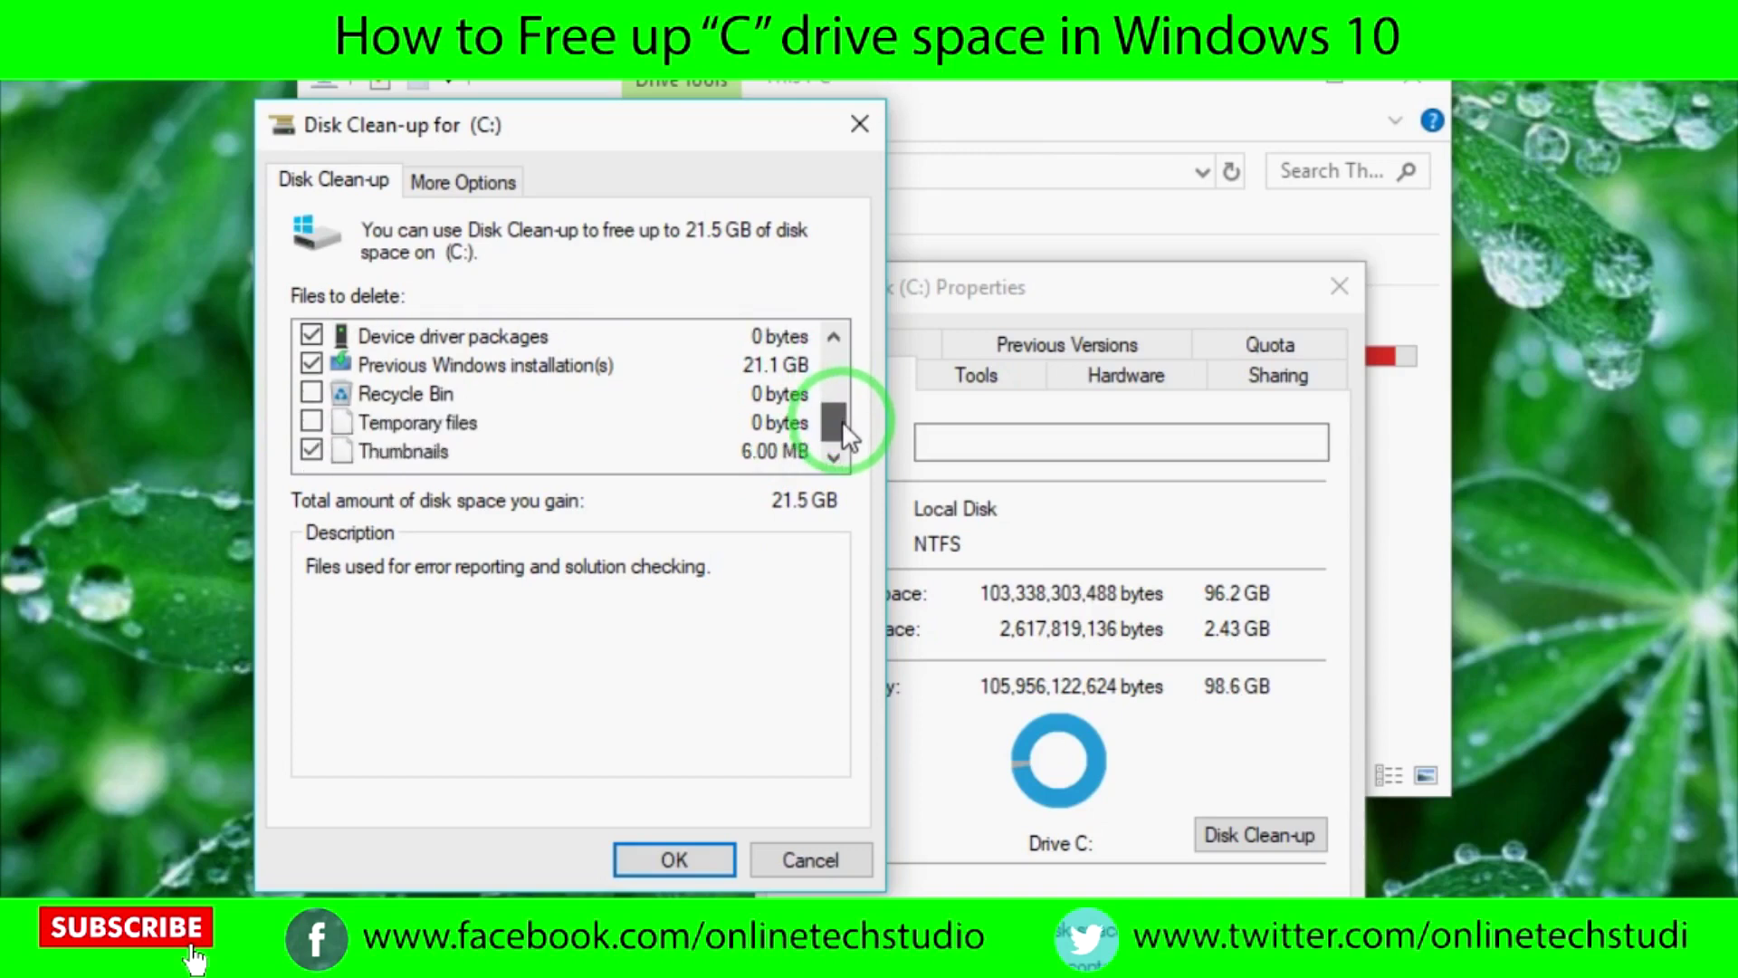
Step: Add Recycle Bin and temporary files, check More Options, and start the 21.5 GB cleanup
{"action": "left_click", "coordinate": [311, 394]}
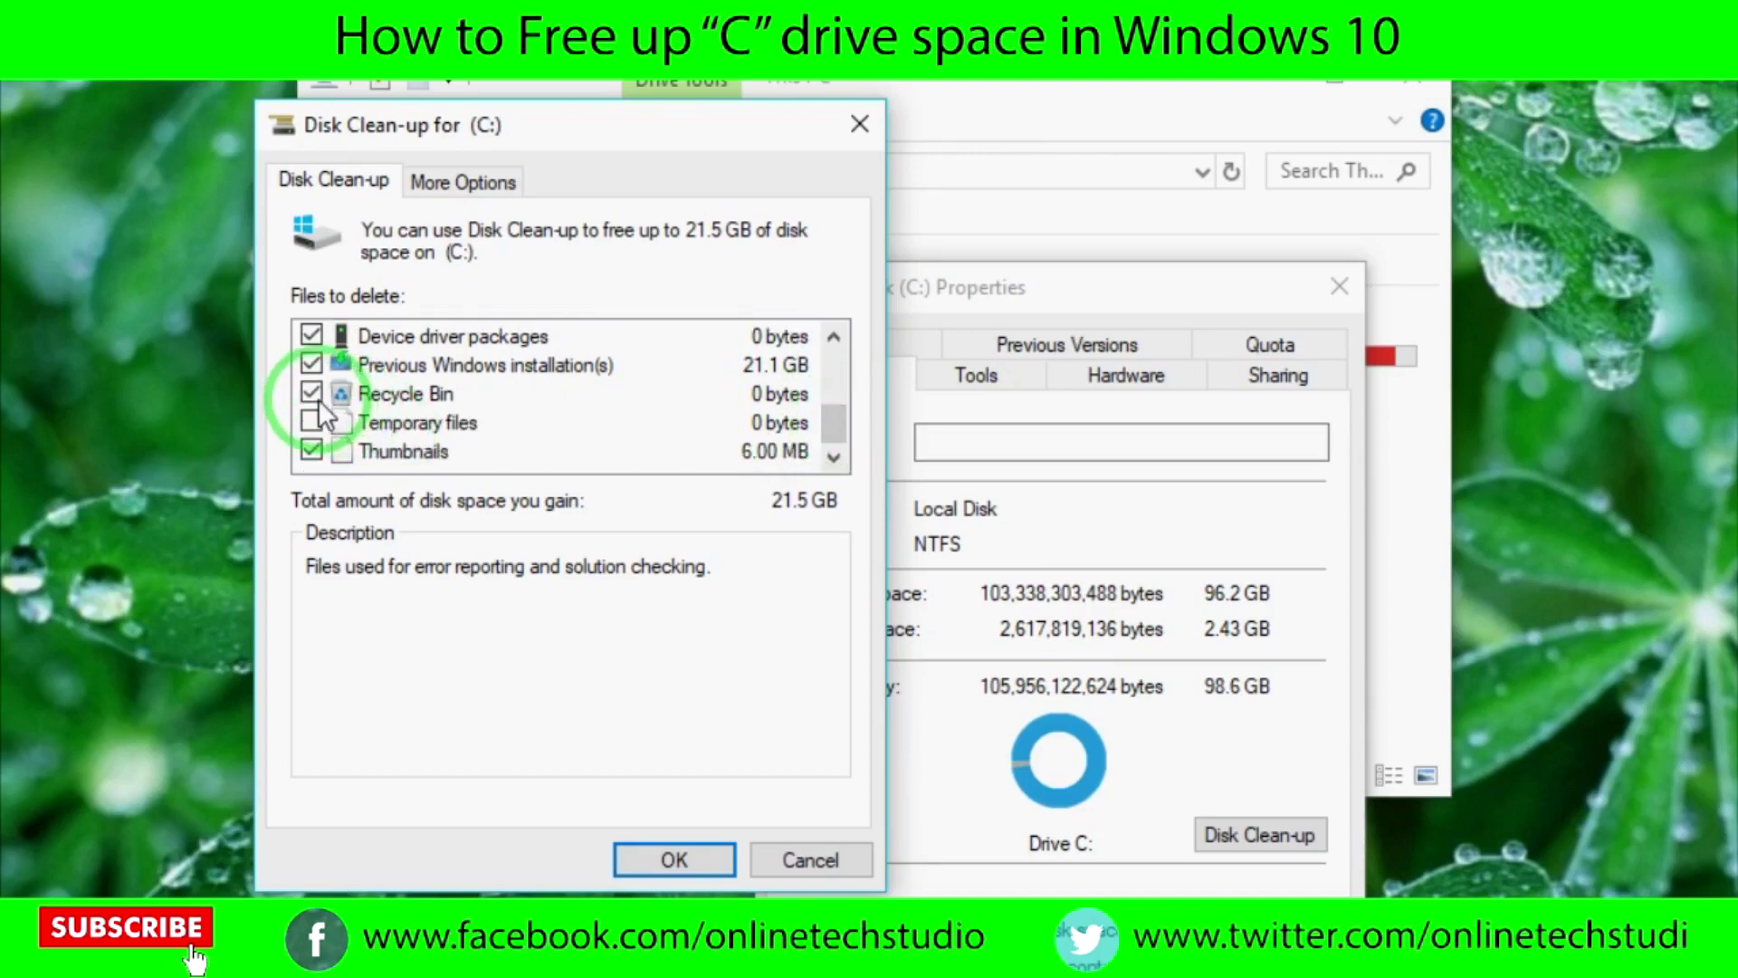
{"action": "left_click", "coordinate": [311, 423]}
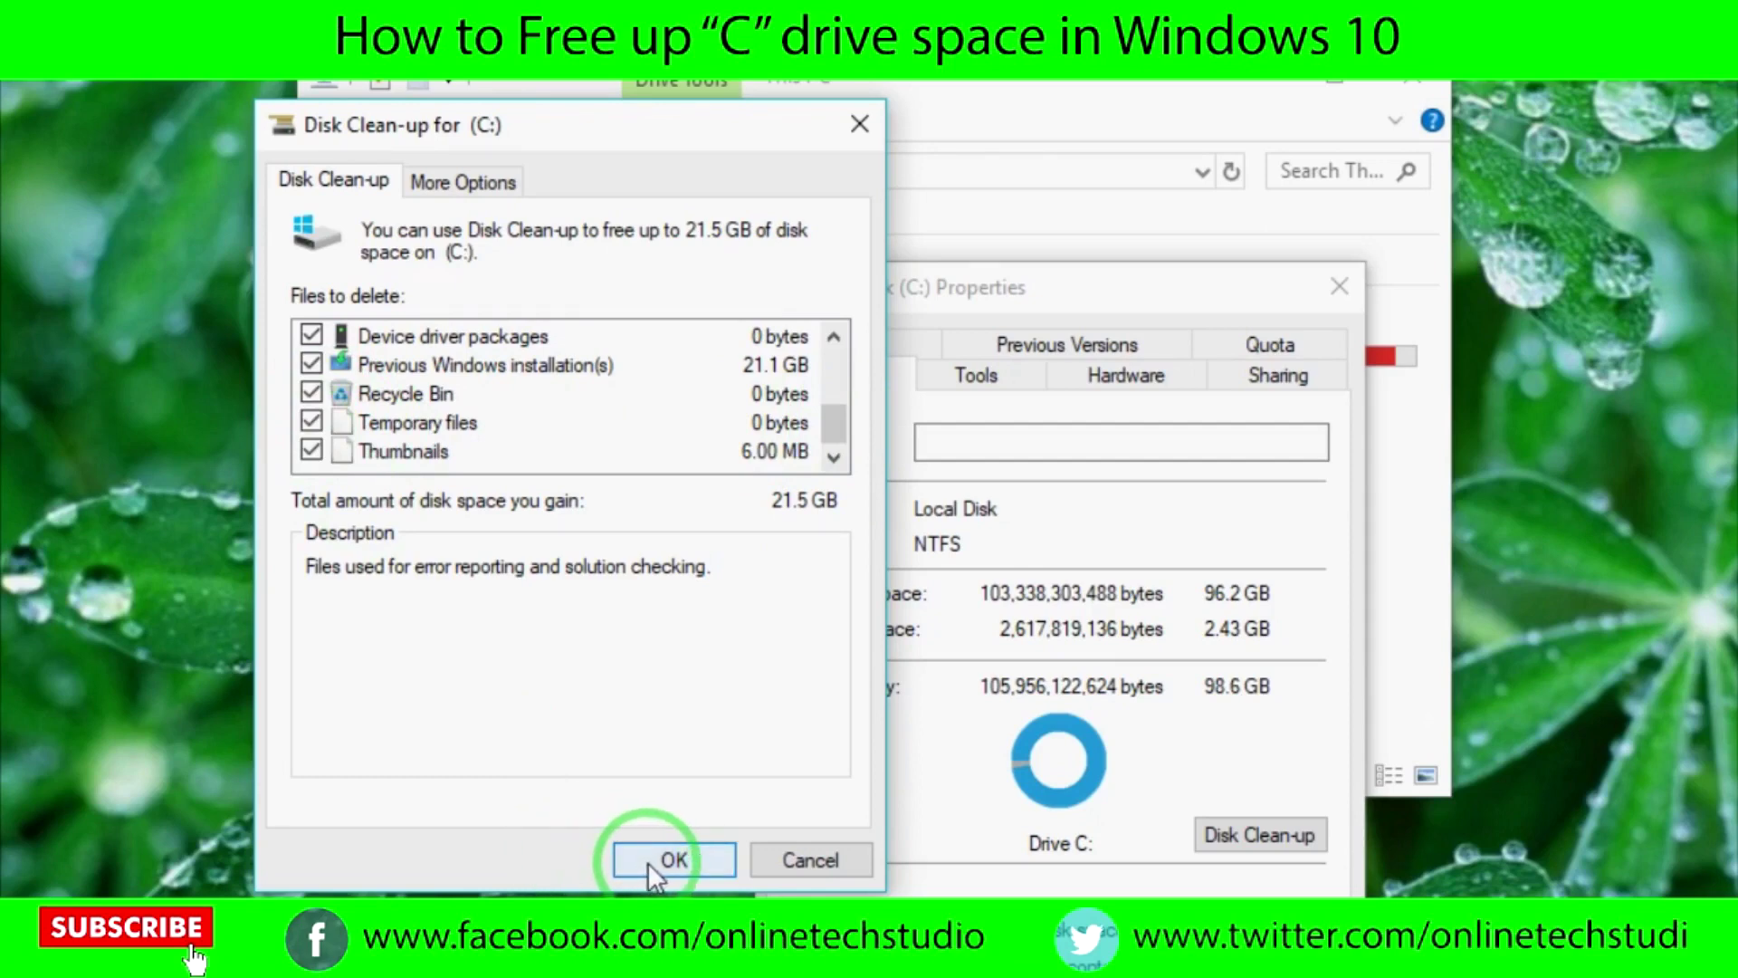
{"action": "left_click", "coordinate": [464, 180]}
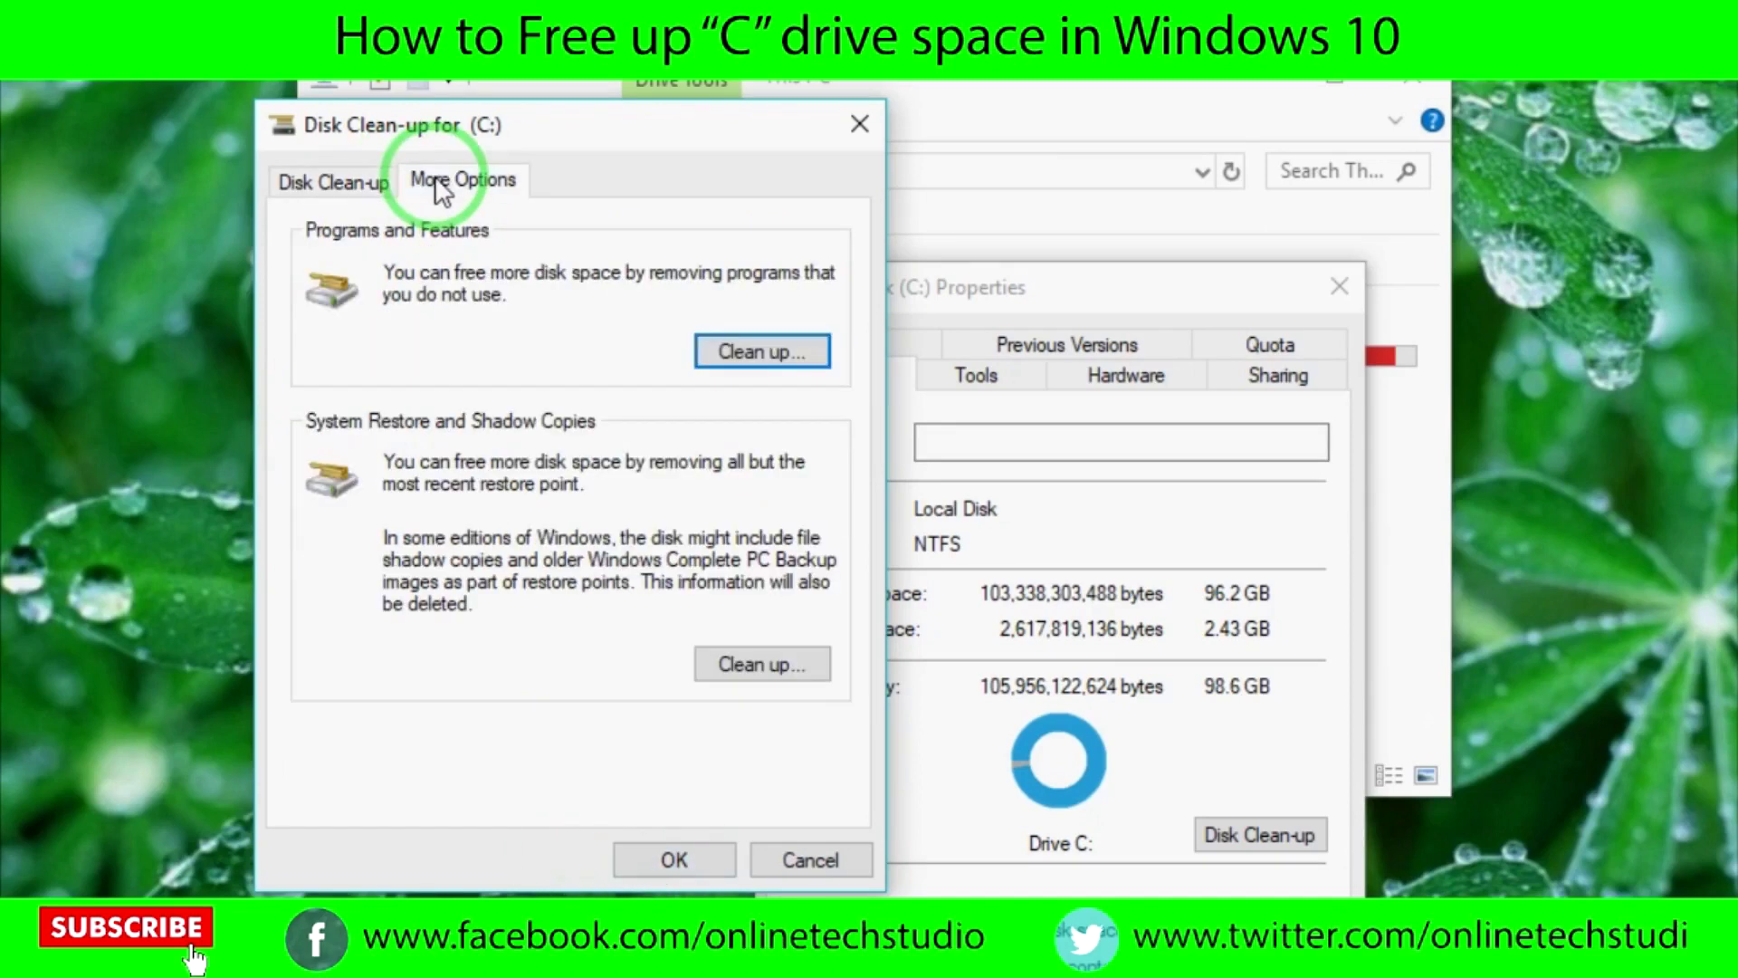
{"action": "left_click", "coordinate": [344, 179]}
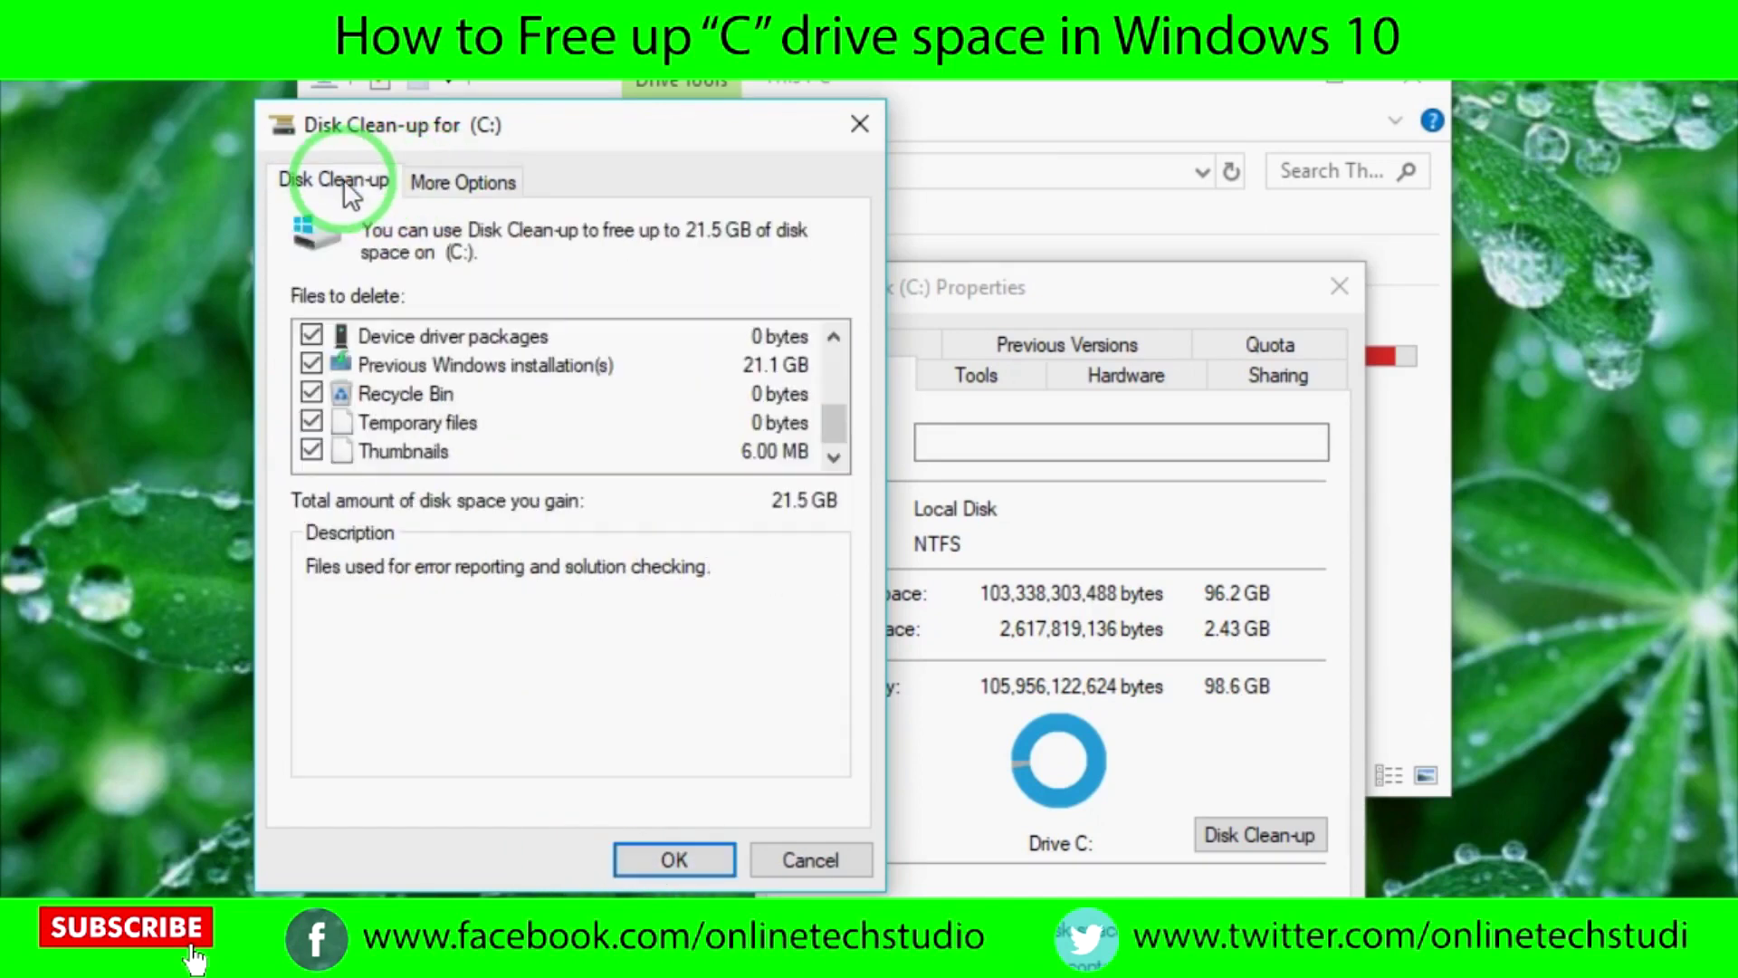
{"action": "left_click", "coordinate": [665, 856]}
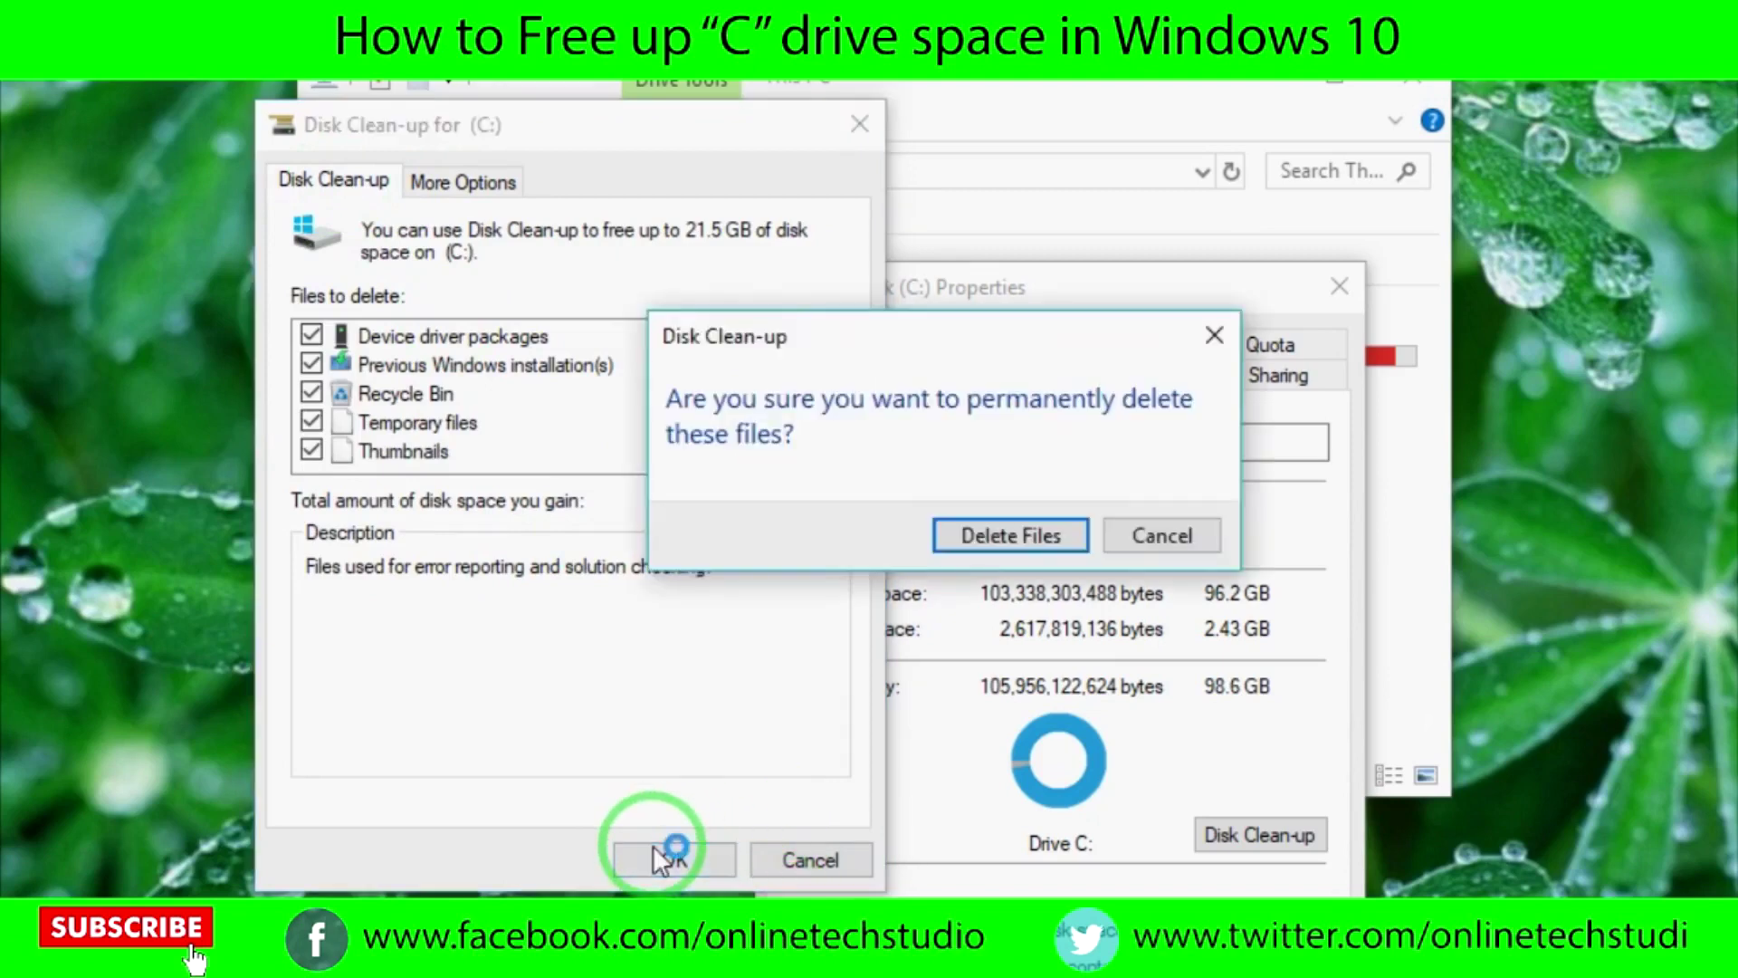
Step: Confirm permanent deletion, including previous Windows installations, leaving C: with 14.8 GB free
{"action": "left_click", "coordinate": [987, 545]}
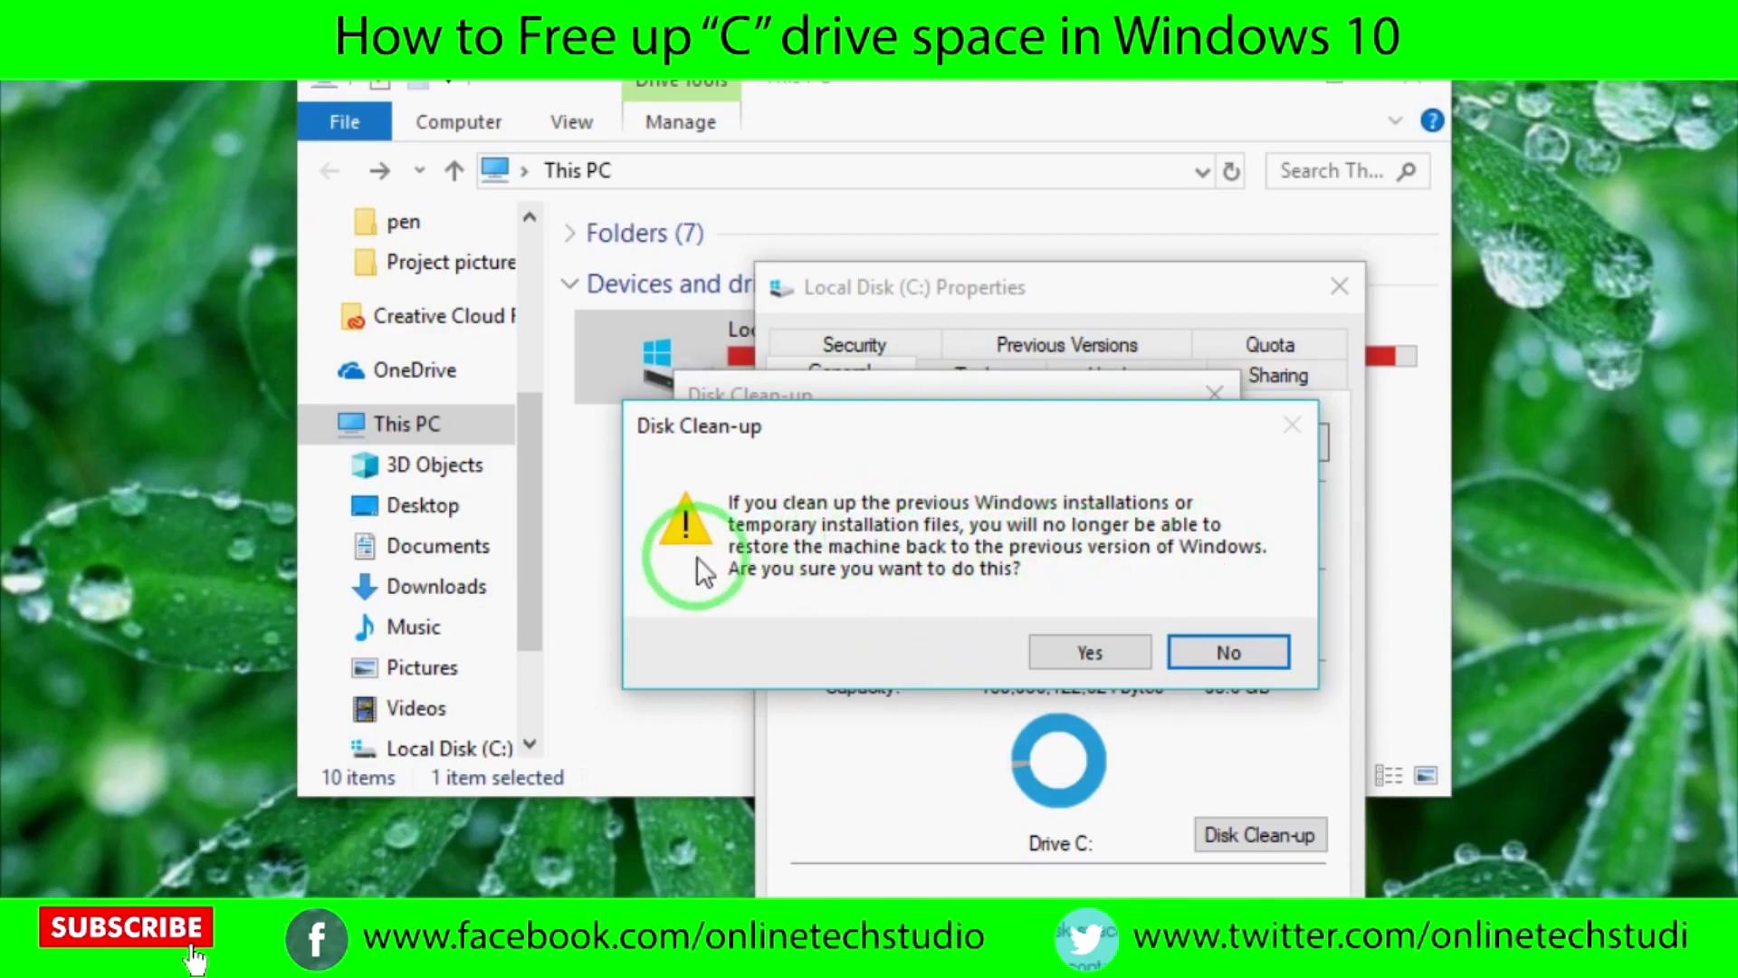
{"action": "left_click", "coordinate": [1073, 654]}
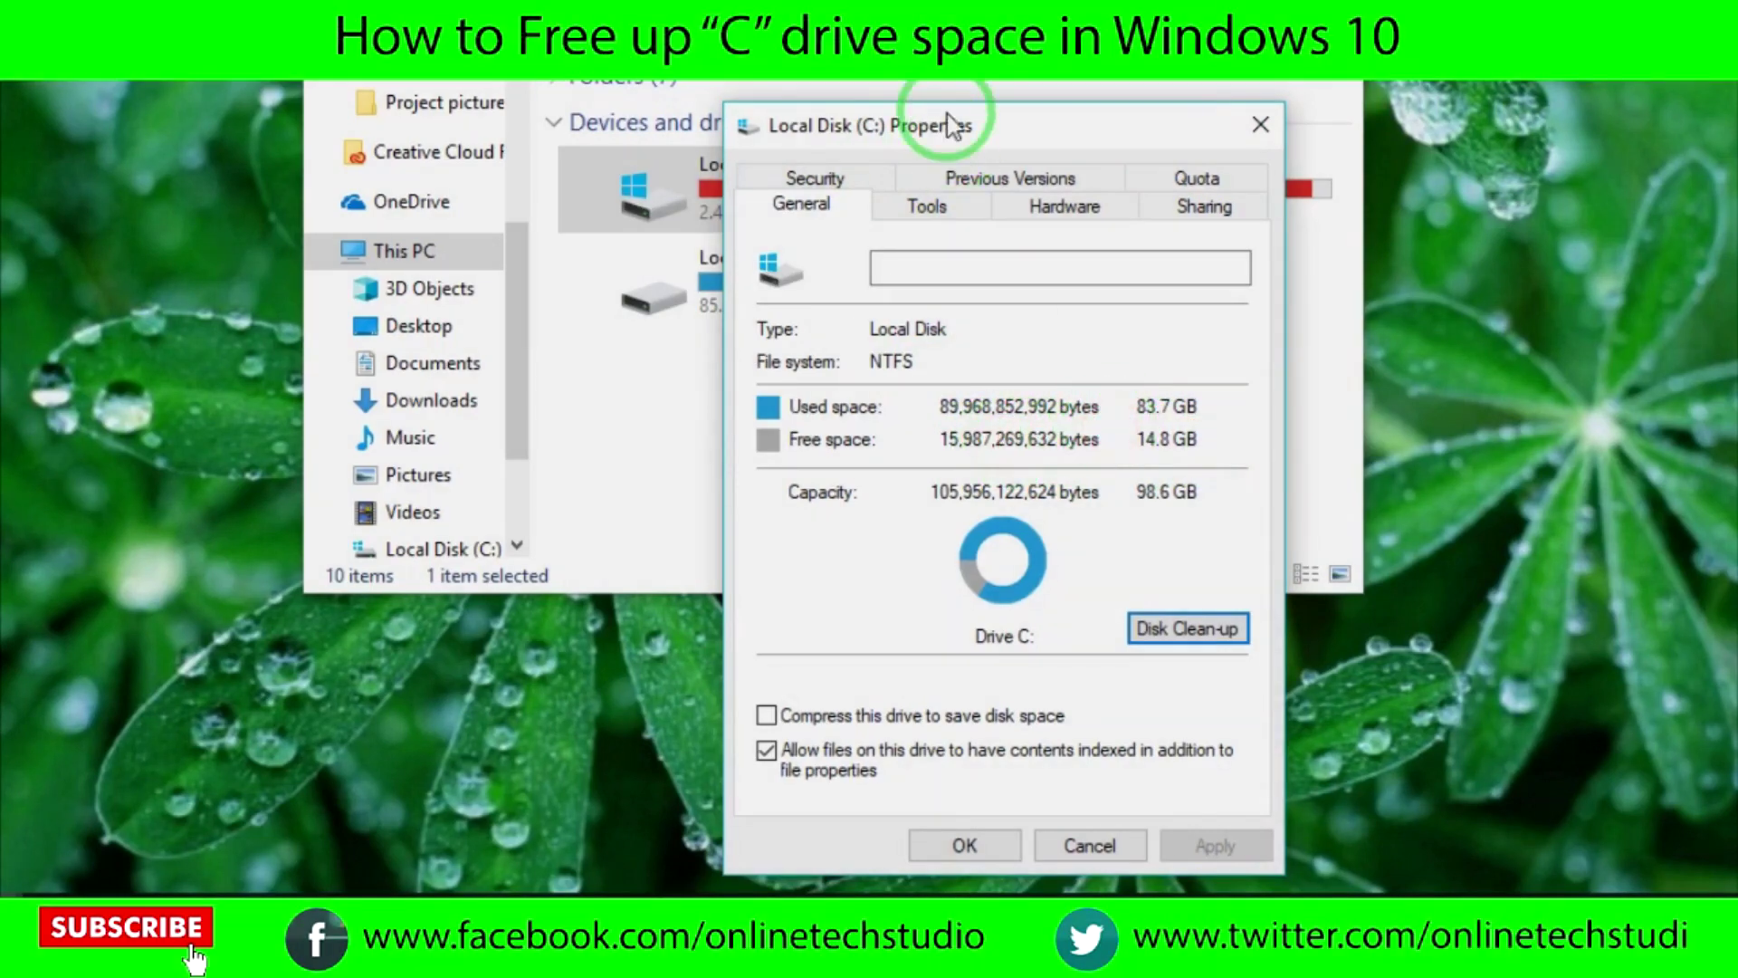
{"action": "left_click_drag", "start_coordinate": [953, 125], "coordinate": [937, 99]}
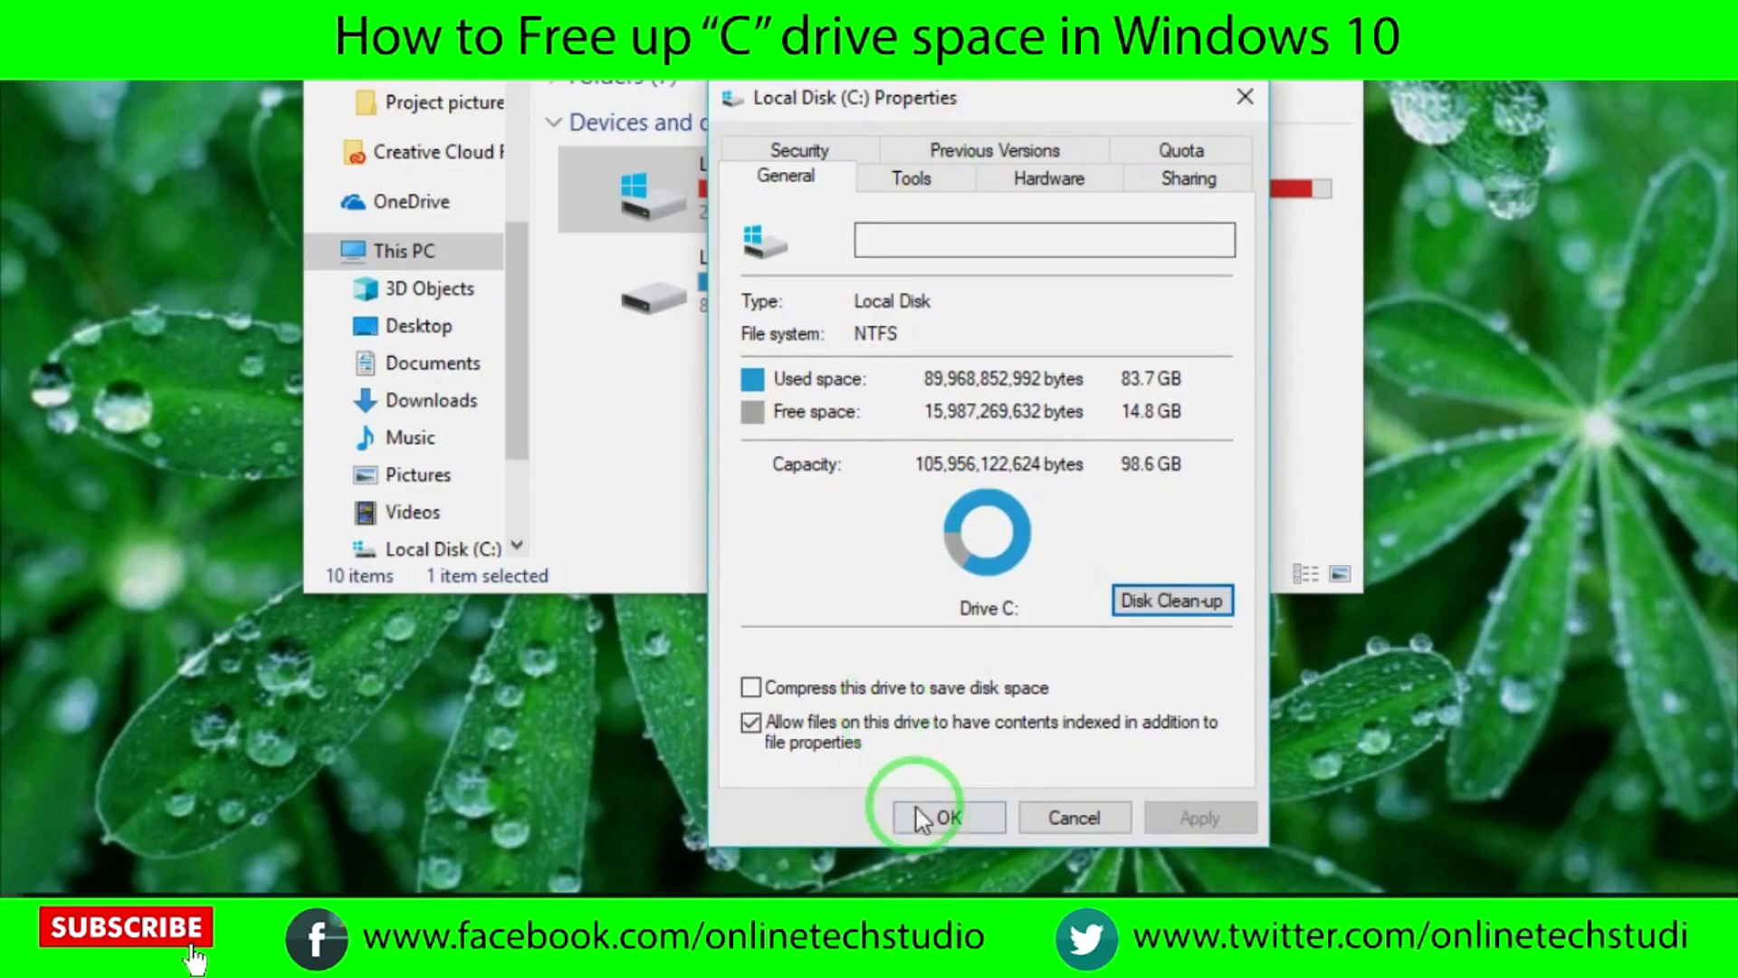
Step: Refresh This PC to confirm 14.8 GB free on C:, then open Local Disk (C:)
{"action": "left_click", "coordinate": [950, 818]}
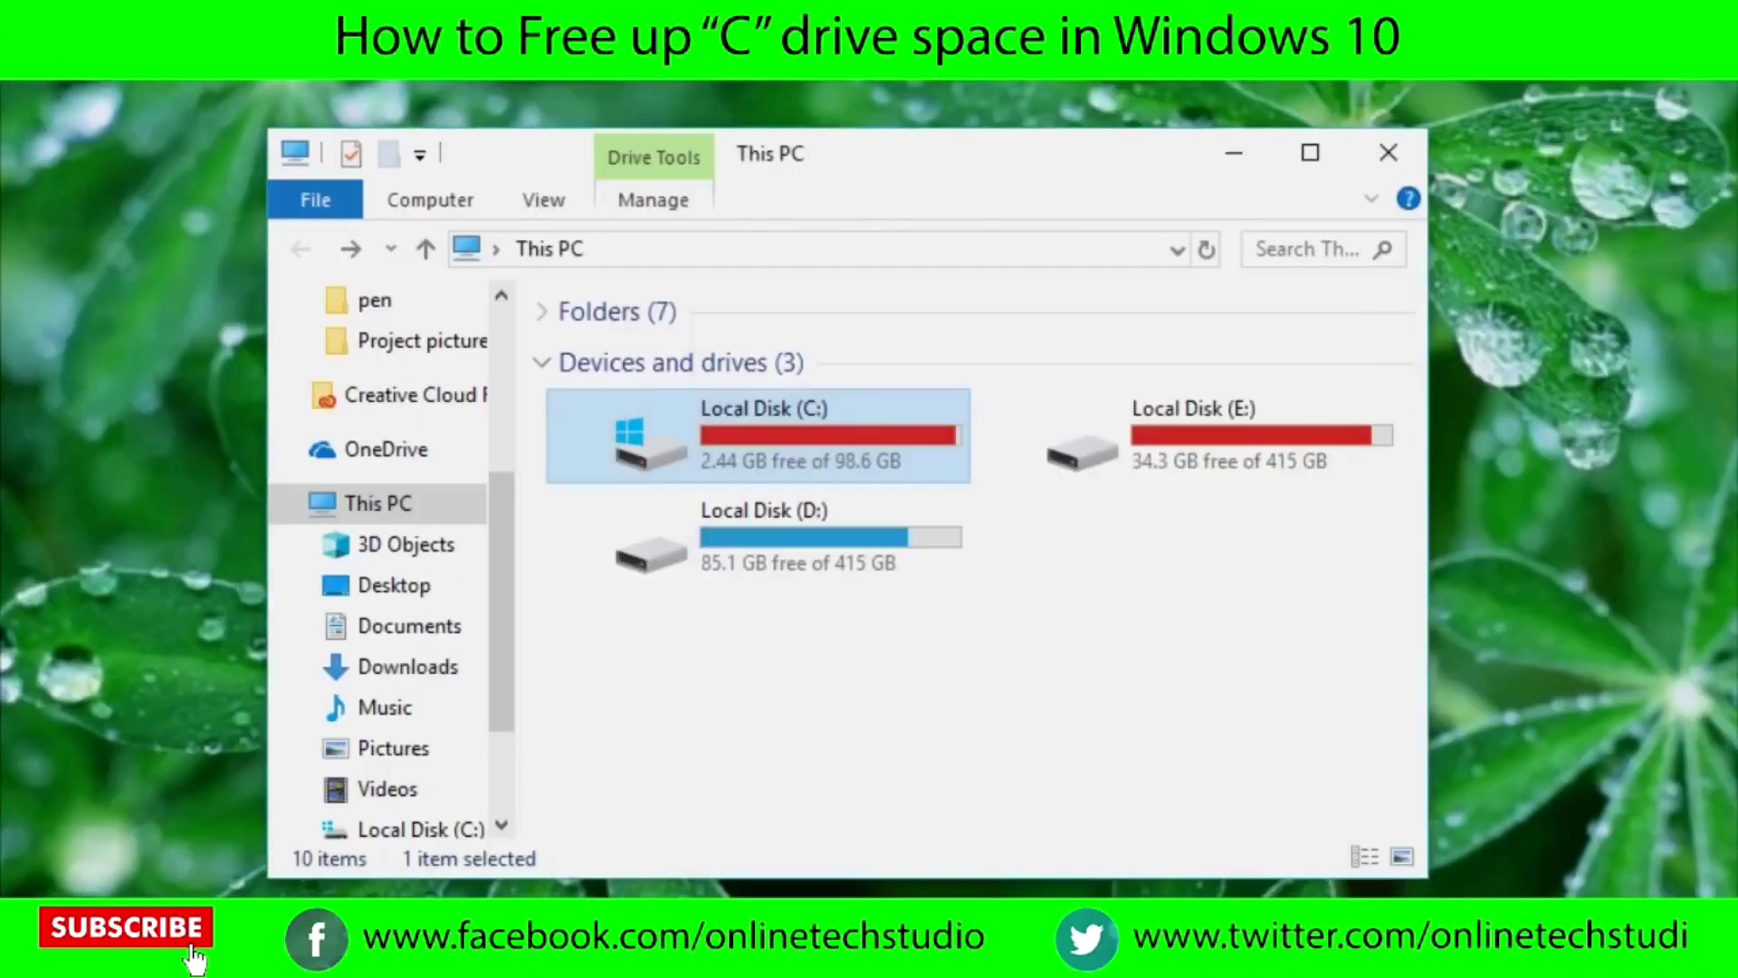
{"action": "left_click", "coordinate": [969, 751]}
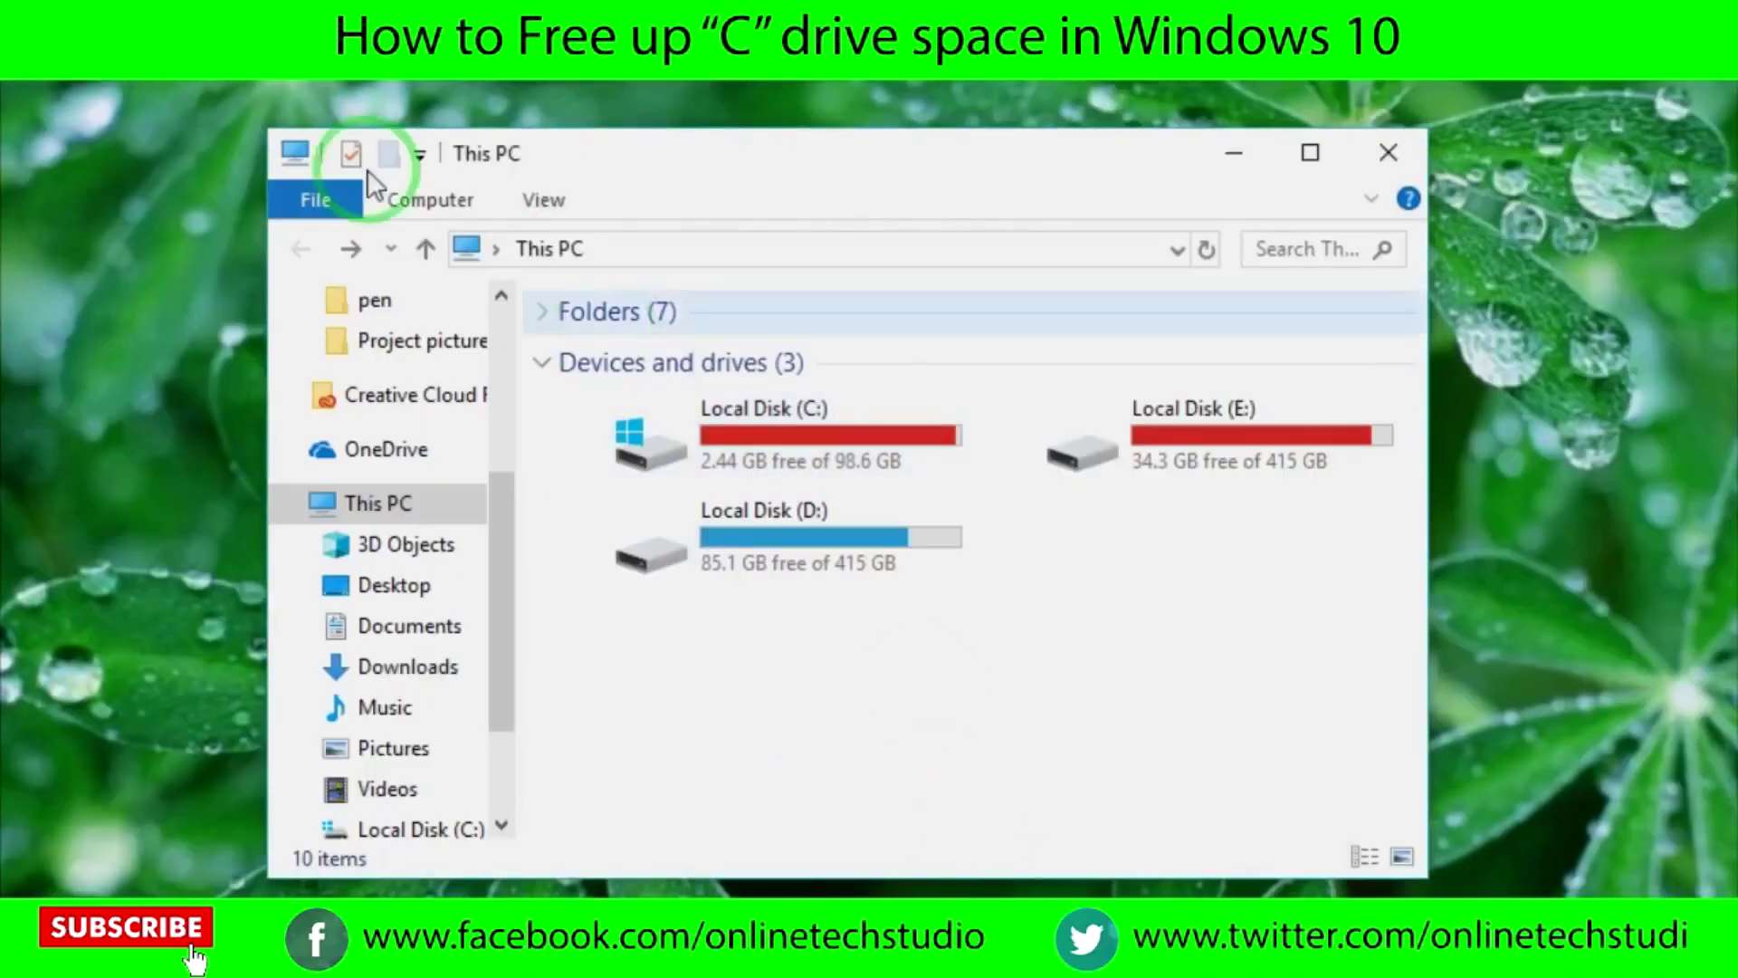
{"action": "left_click", "coordinate": [1210, 245]}
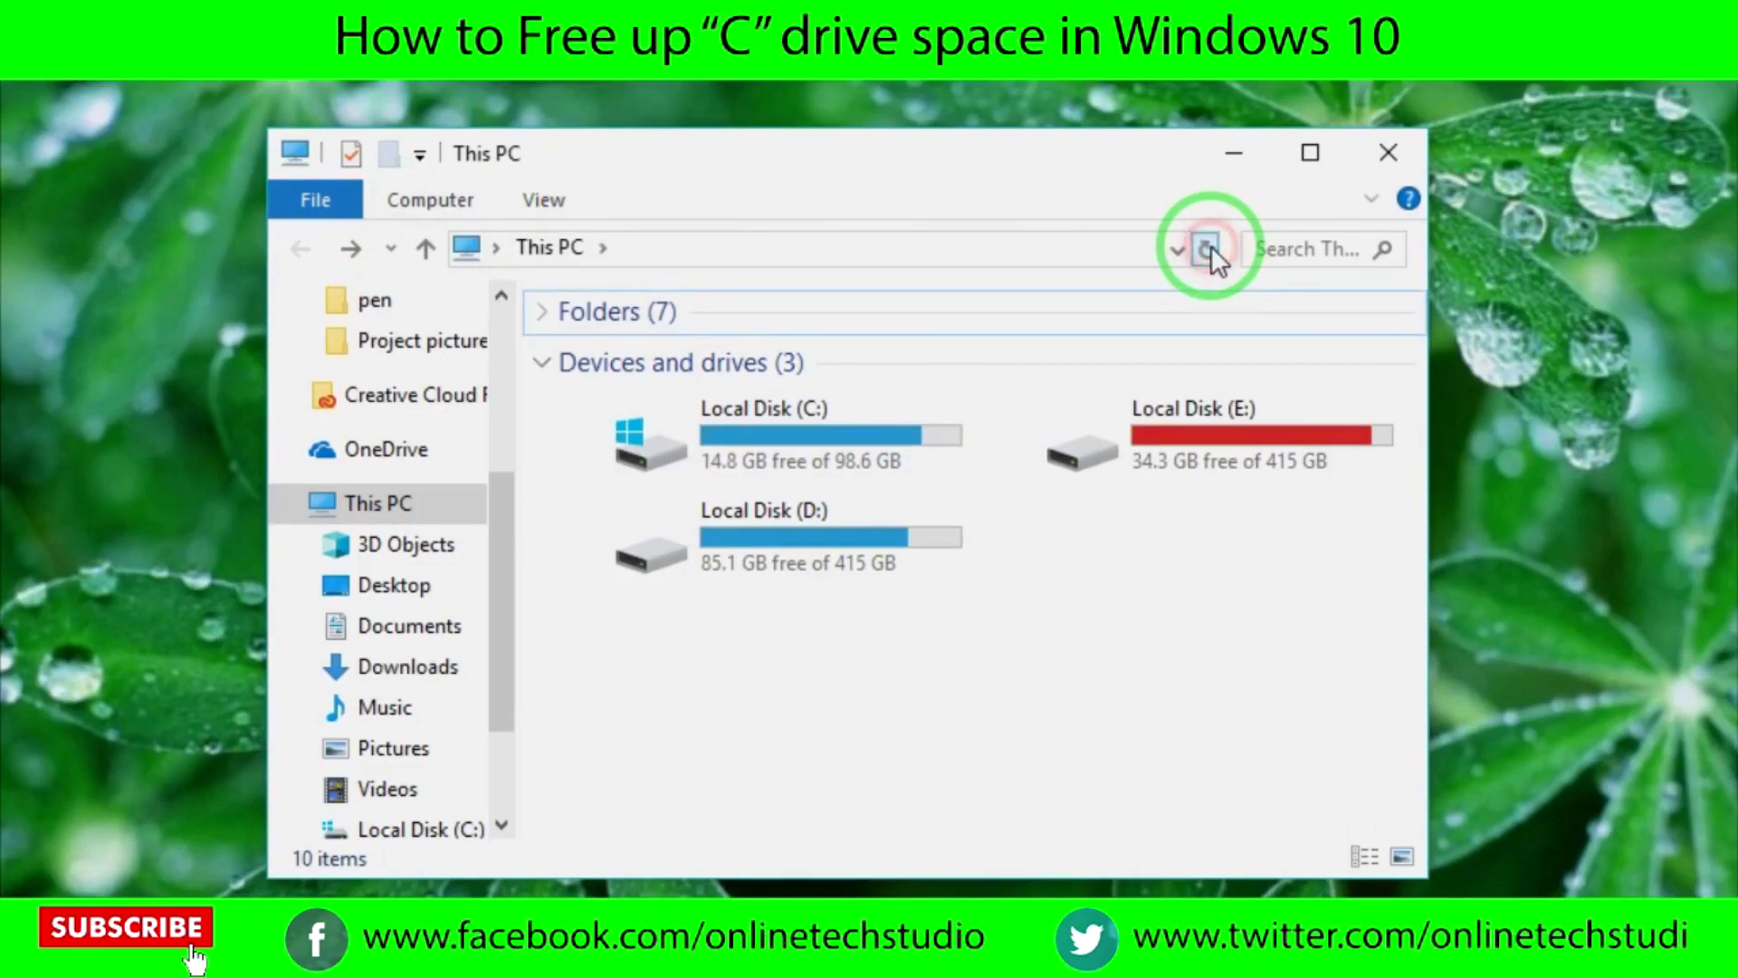
{"action": "mouse_move", "coordinate": [787, 435]}
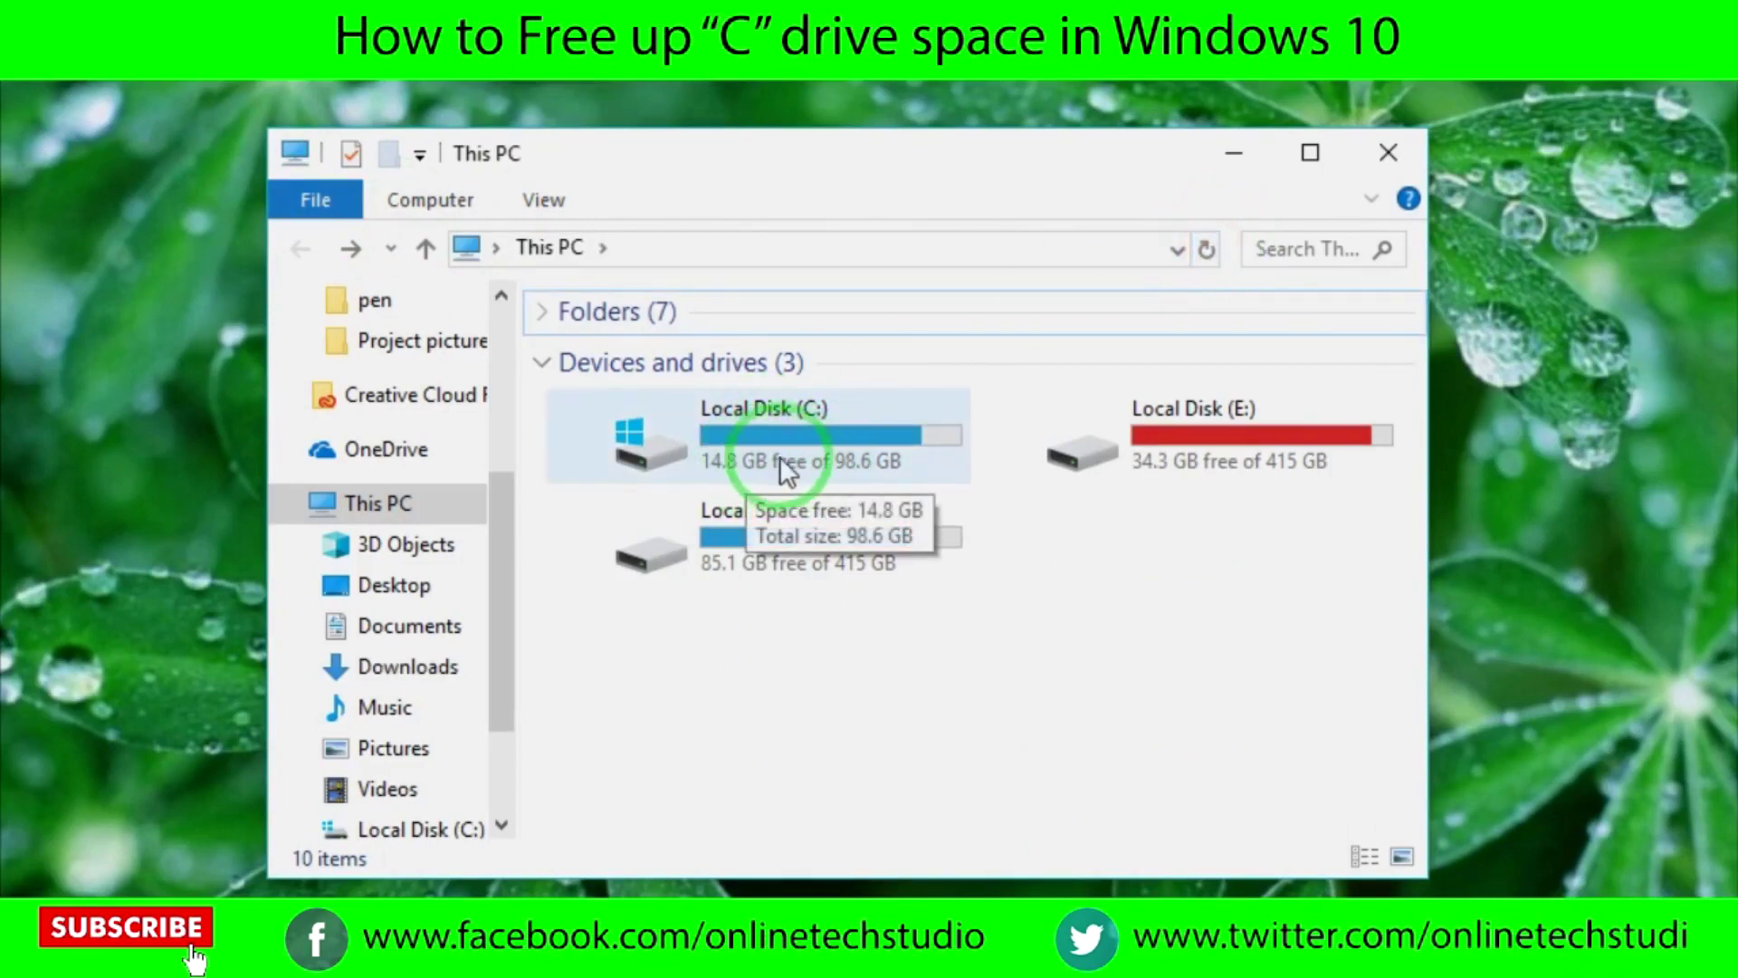
{"action": "double_click", "coordinate": [778, 451]}
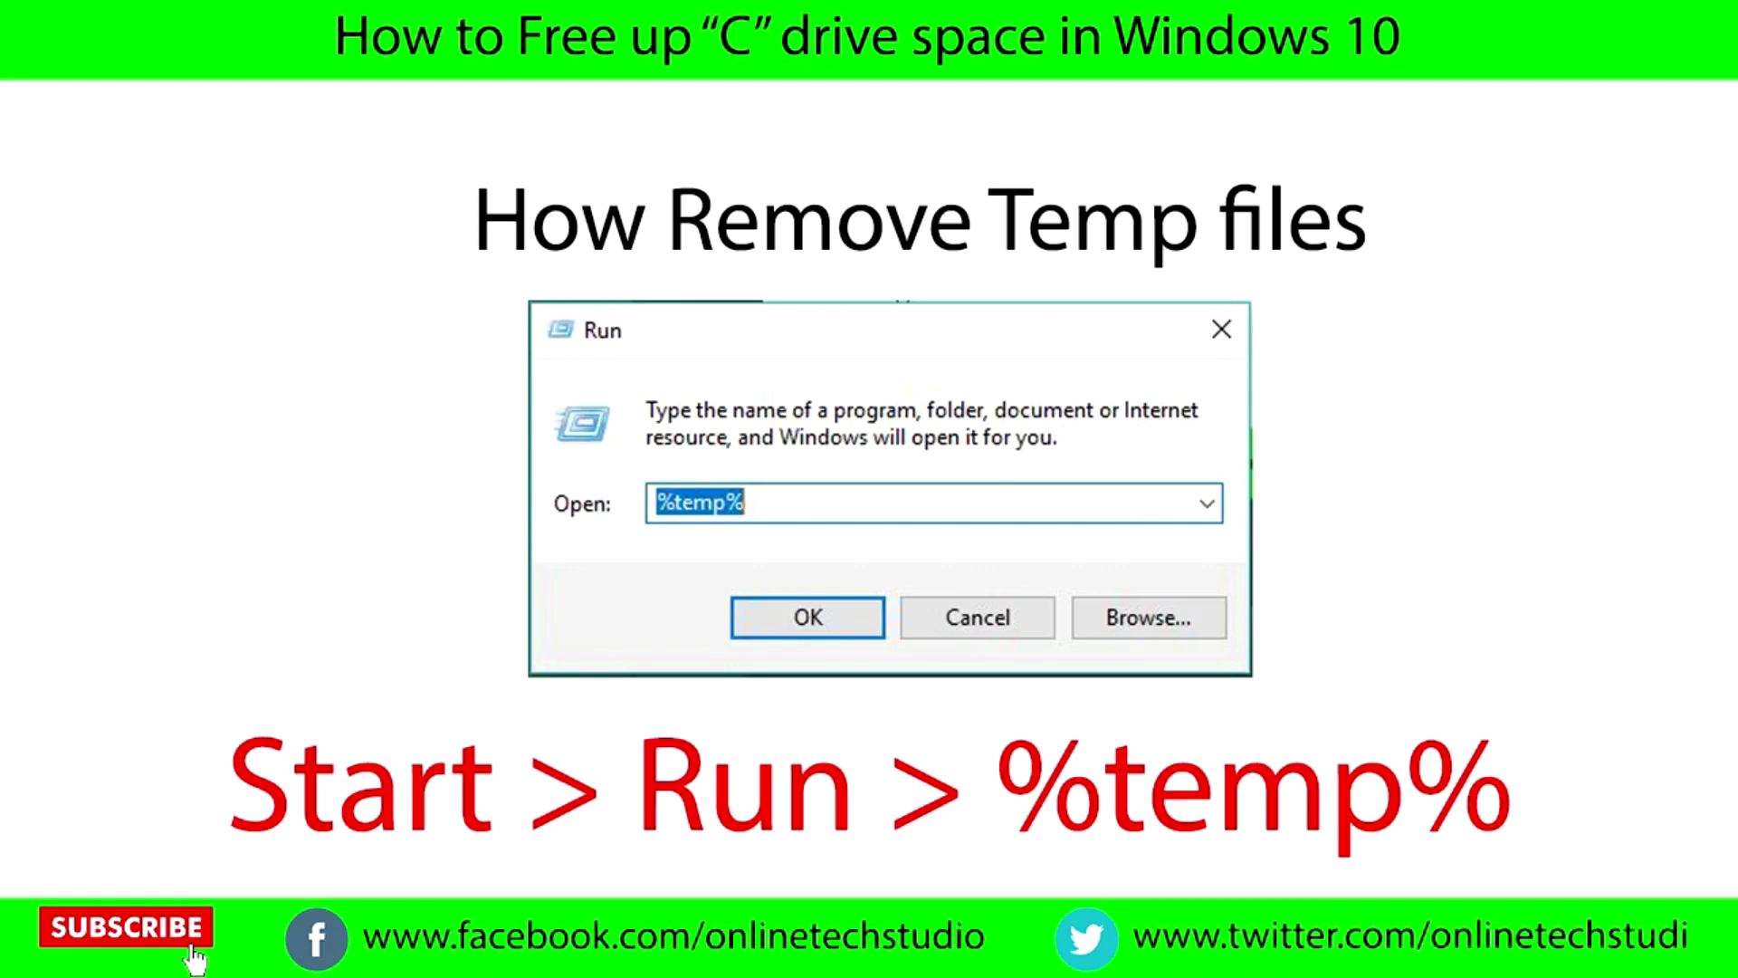
Step: Find Run through Start search and run %temp% to open the temporary files folder
{"action": "left_click", "coordinate": [132, 865]}
{"action": "type", "text": "run"}
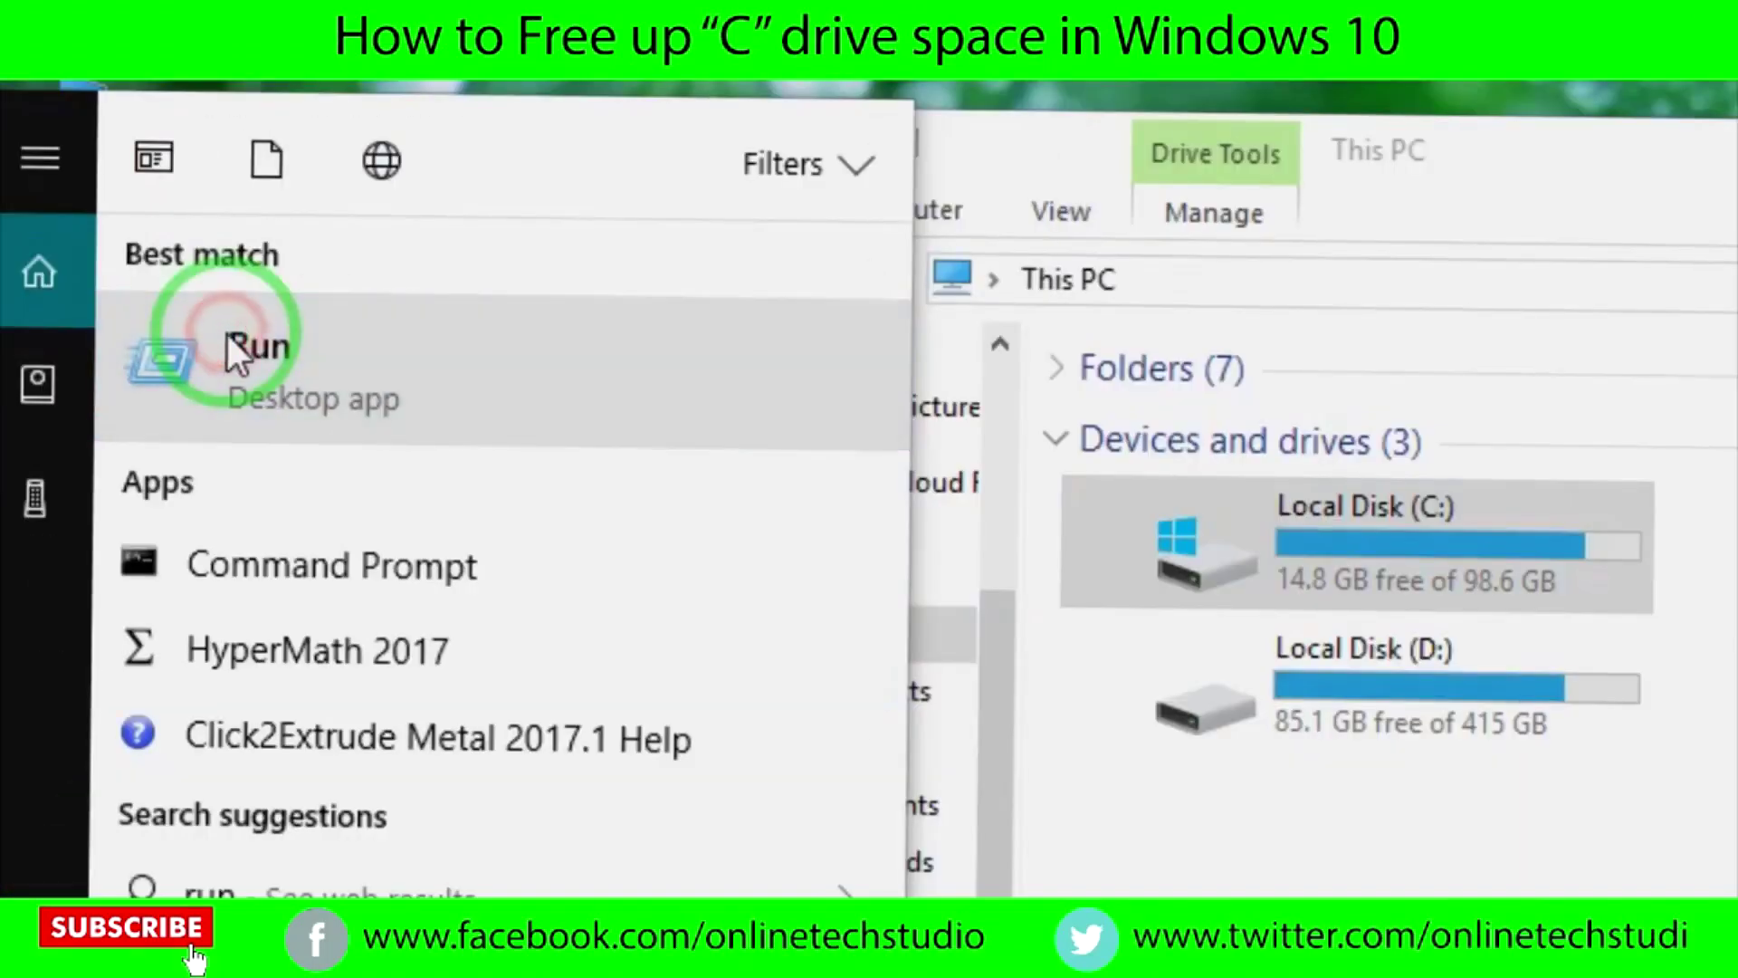
{"action": "left_click", "coordinate": [226, 334]}
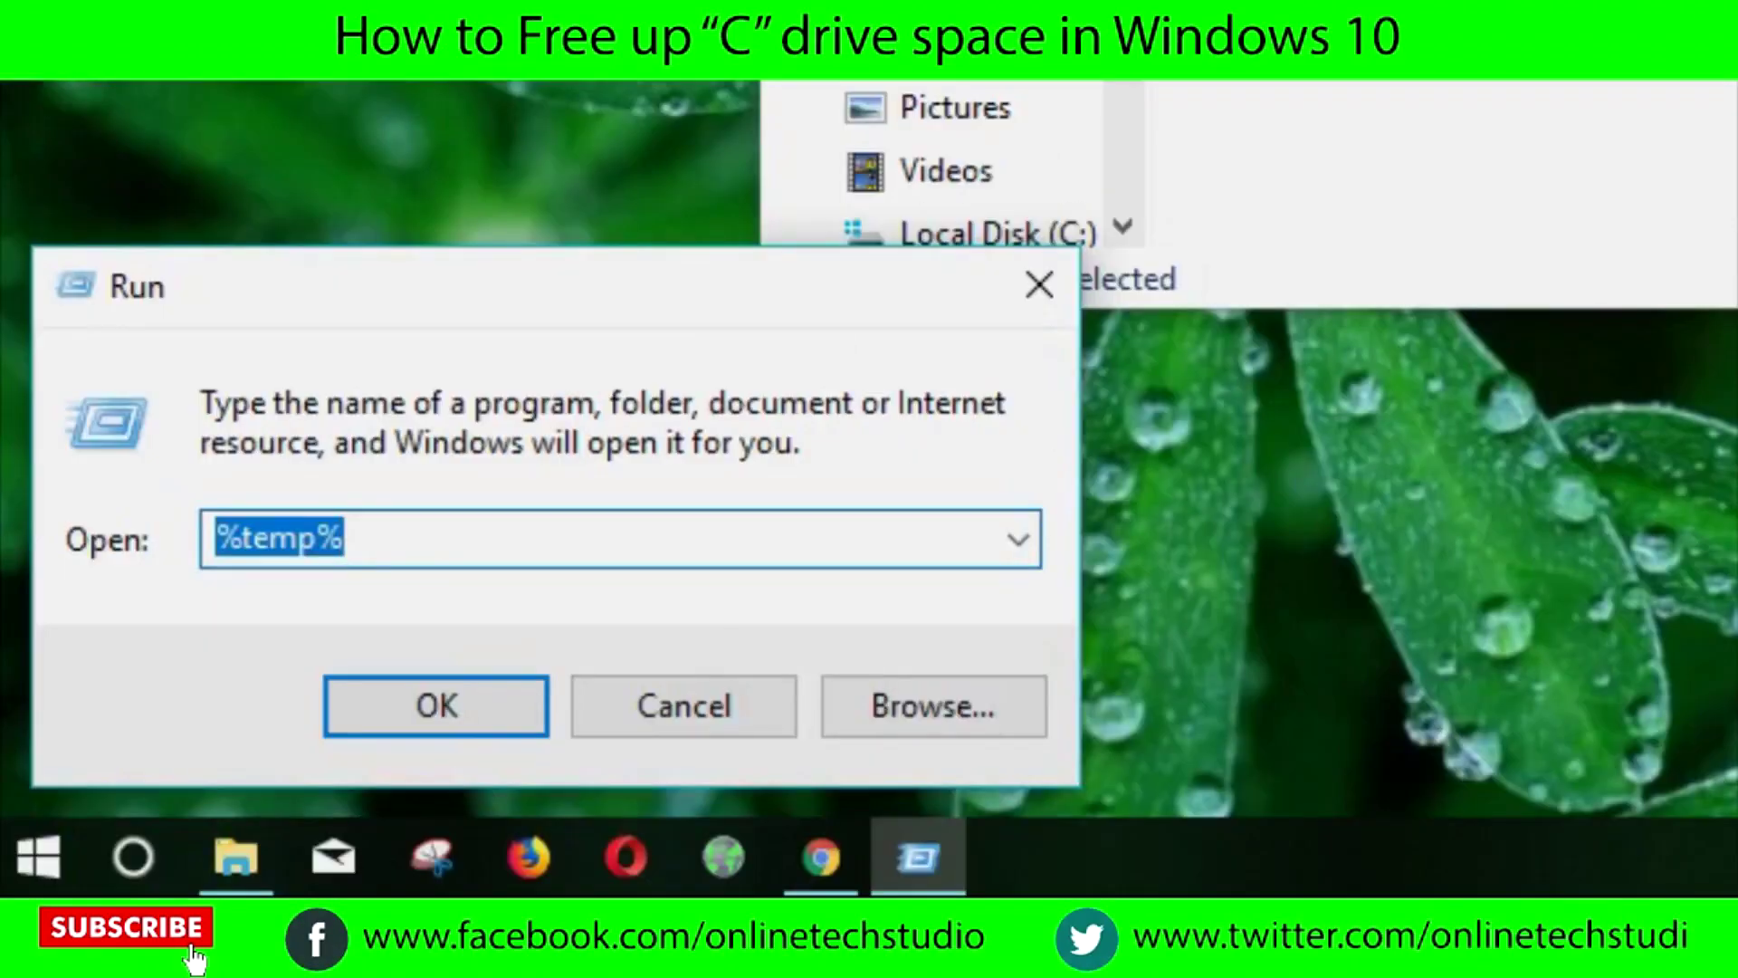
{"action": "left_click", "coordinate": [408, 544]}
{"action": "left_click_drag", "start_coordinate": [408, 543], "coordinate": [122, 548]}
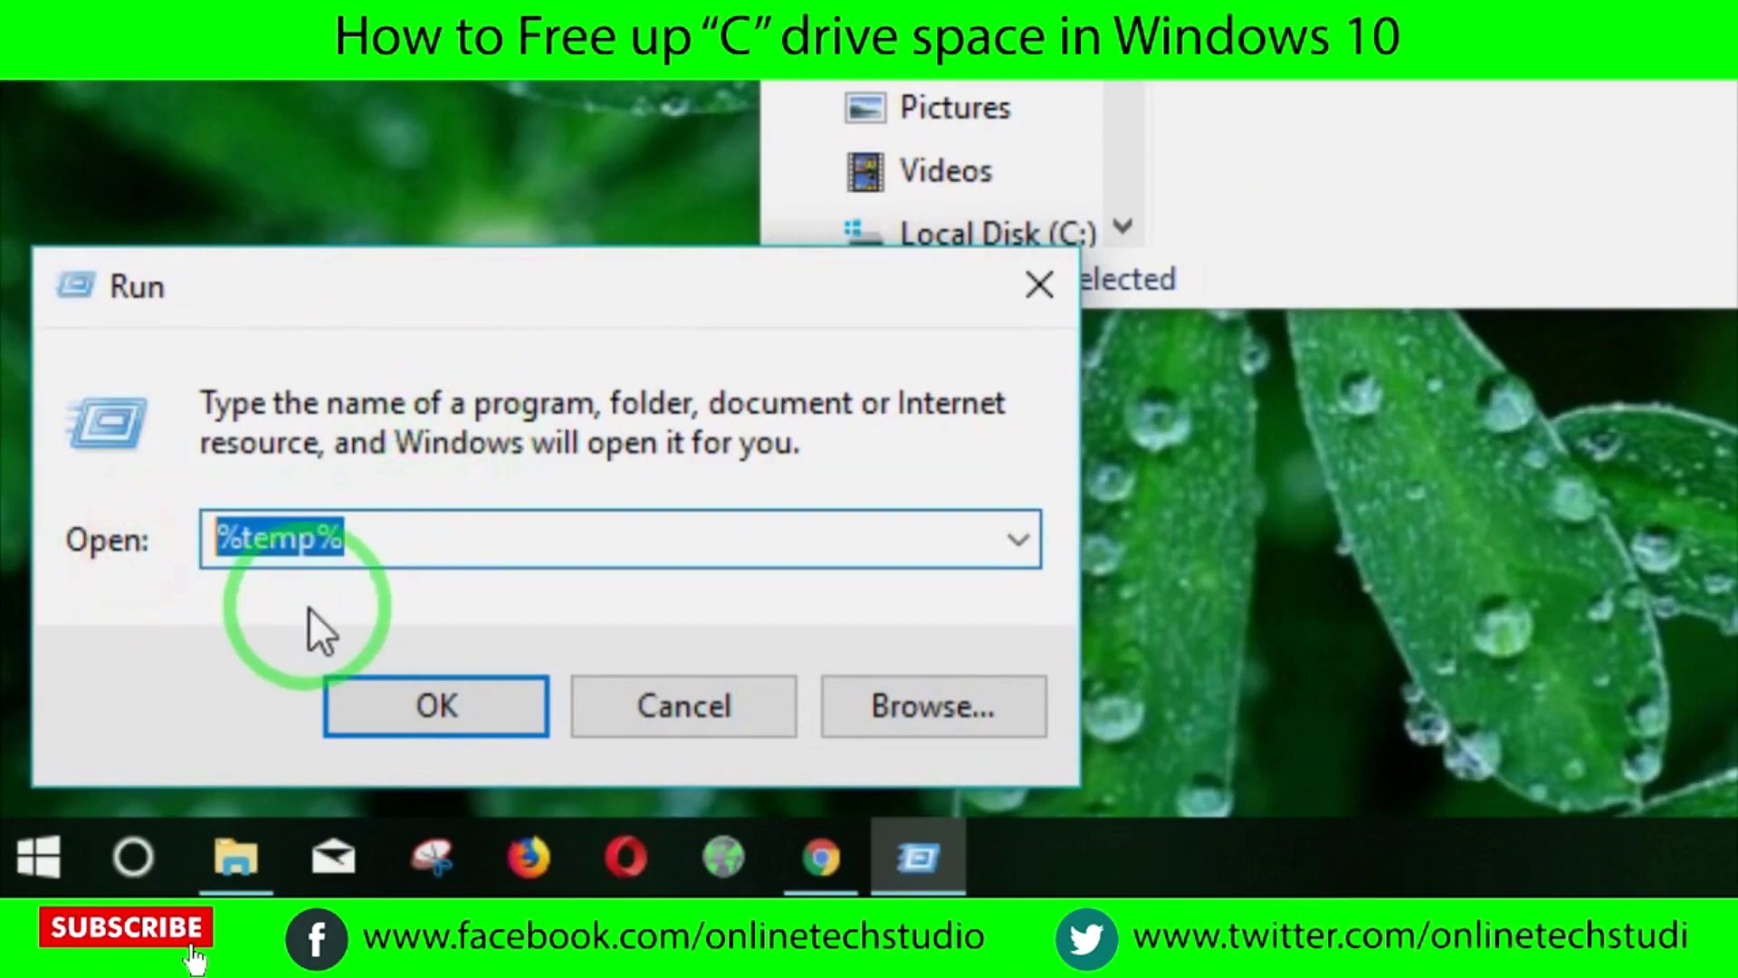
{"action": "left_click", "coordinate": [365, 697]}
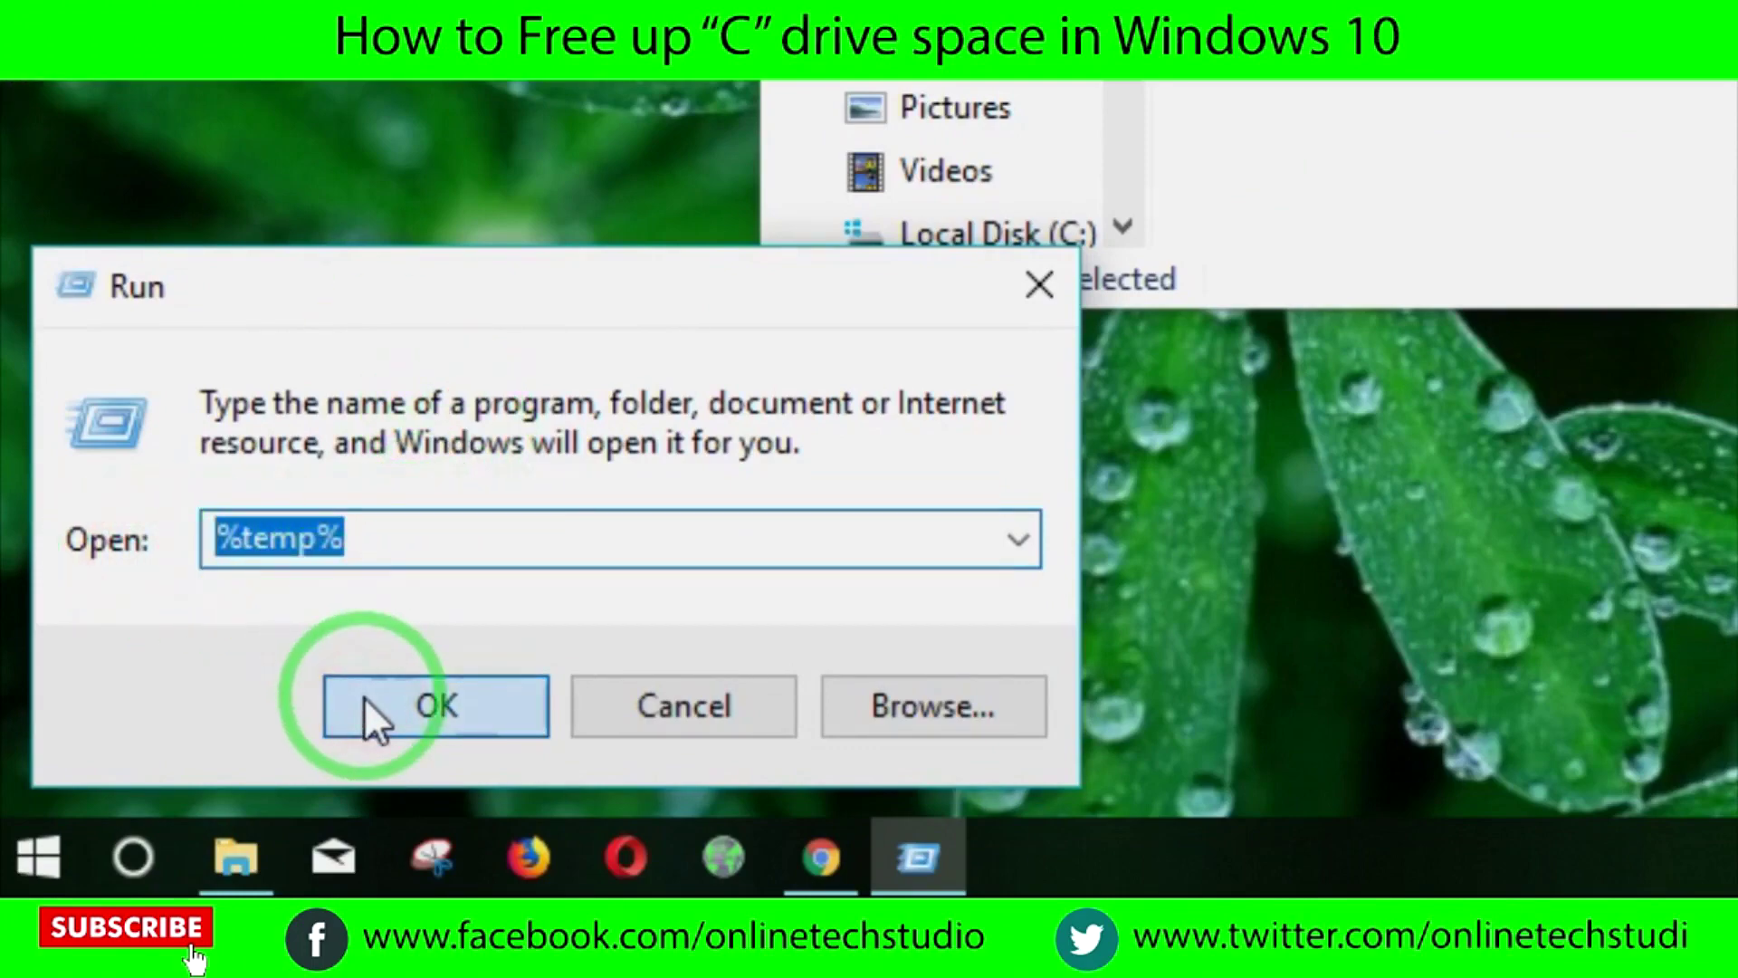